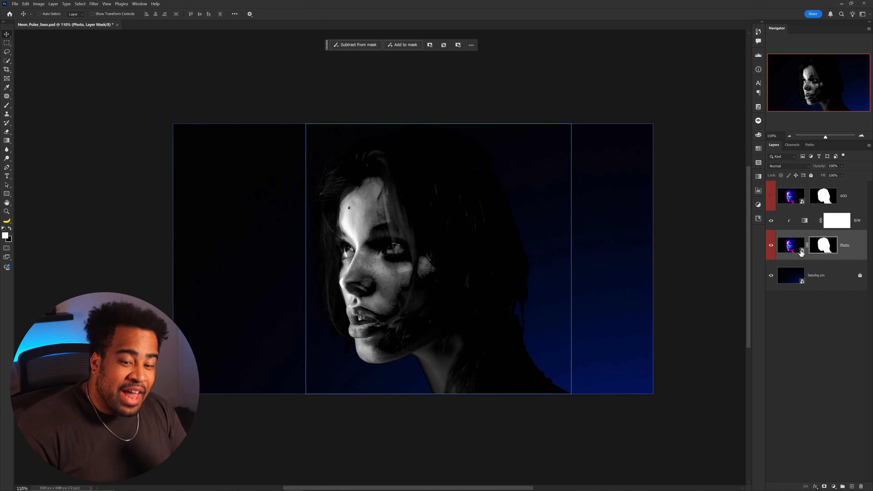
{"action": "left_click", "coordinate": [848, 247]}
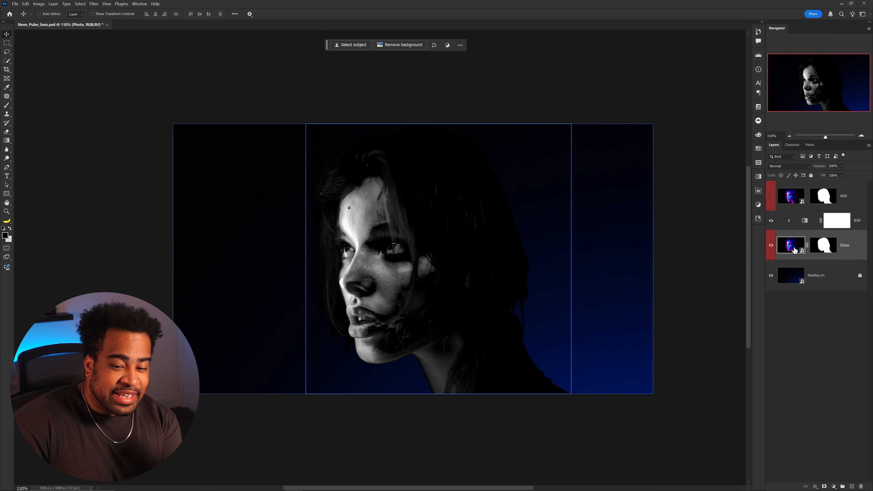
{"action": "right_click", "coordinate": [855, 245]}
{"action": "left_click", "coordinate": [832, 361]}
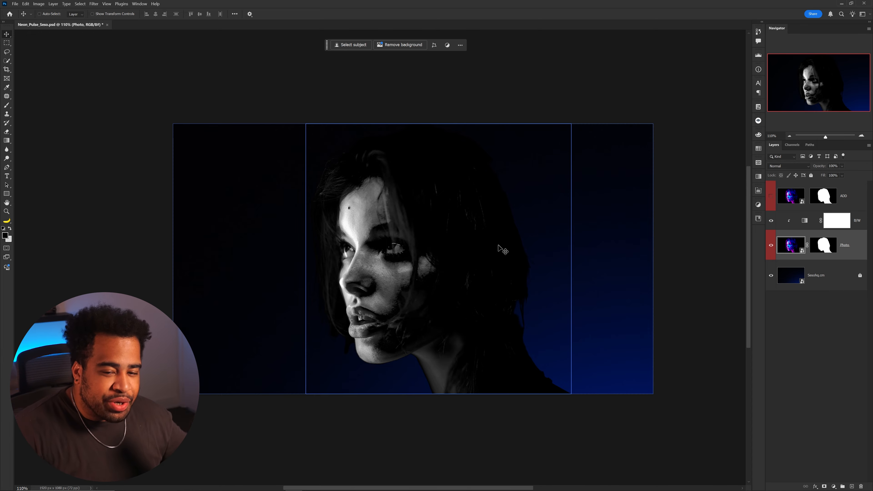
Step: Show the hidden ADD layer above the black-and-white adjustment and make it the active layer
{"action": "left_click", "coordinate": [771, 196]}
{"action": "left_click", "coordinate": [843, 200]}
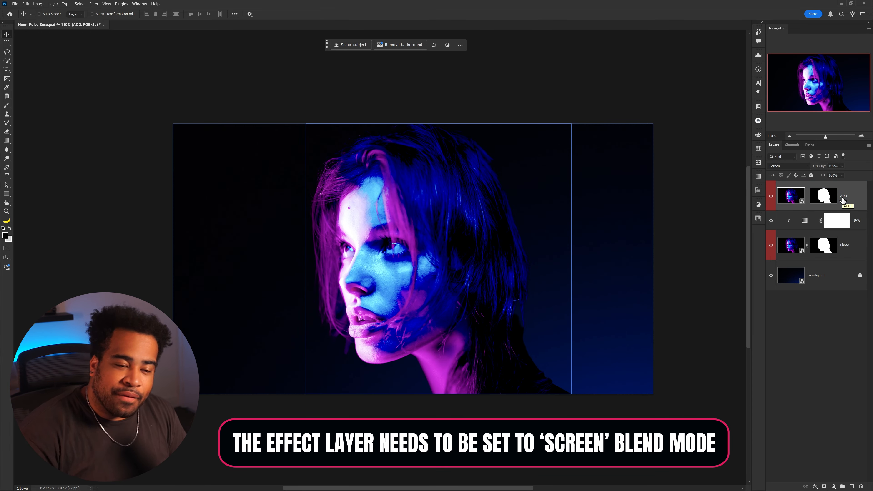
{"action": "key", "text": "ctrl+t"}
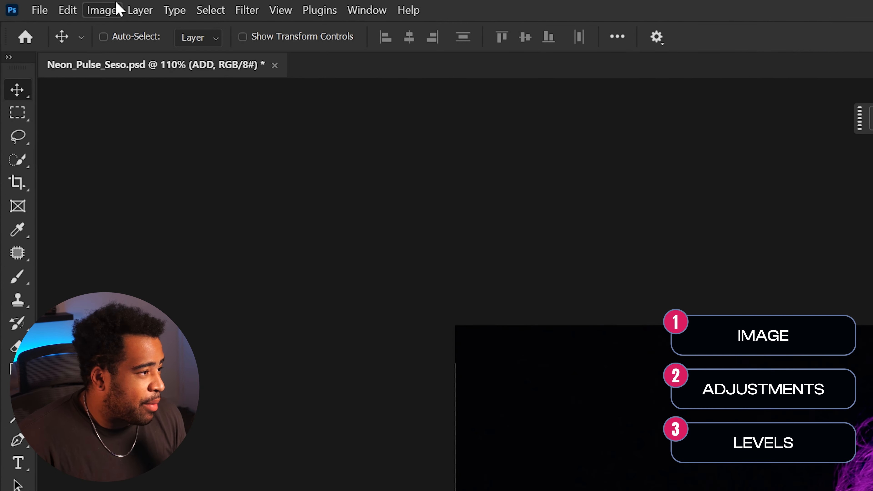
Step: Apply a Levels adjustment to the ADD layer with the midtone input level set to 0.75
{"action": "left_click", "coordinate": [39, 4]}
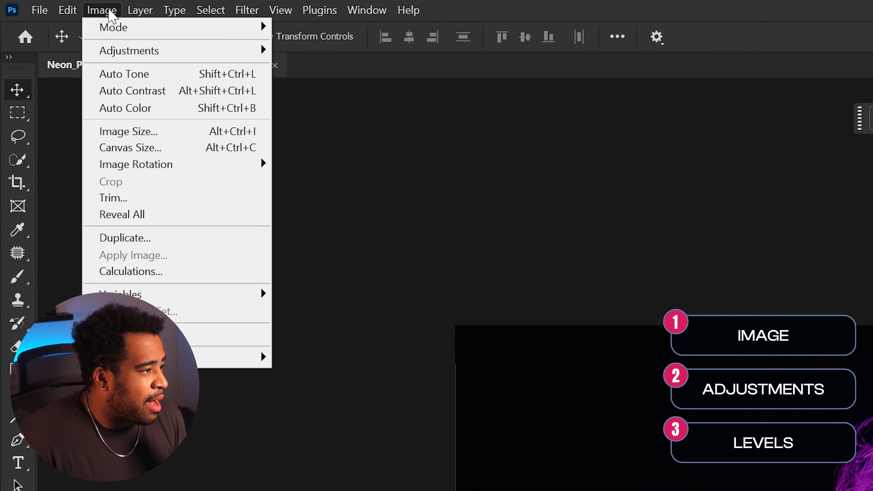
{"action": "mouse_move", "coordinate": [55, 20]}
{"action": "left_click", "coordinate": [326, 69]}
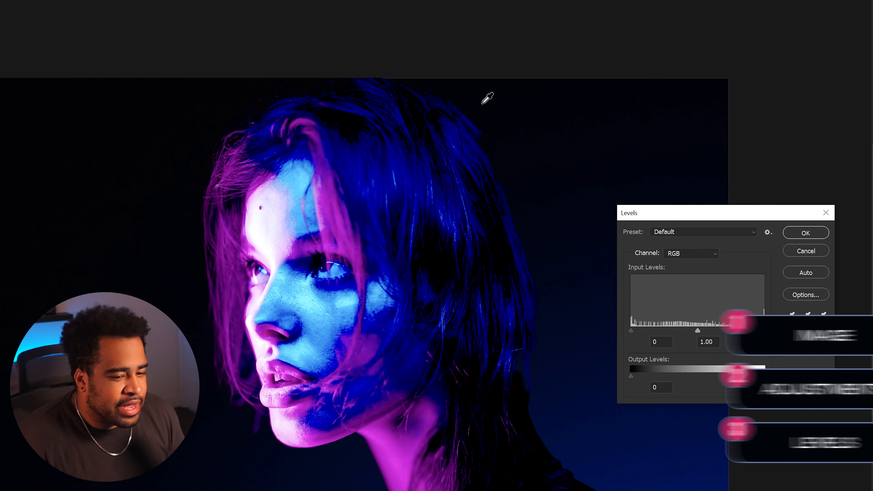
{"action": "left_click_drag", "start_coordinate": [687, 216], "coordinate": [502, 11]}
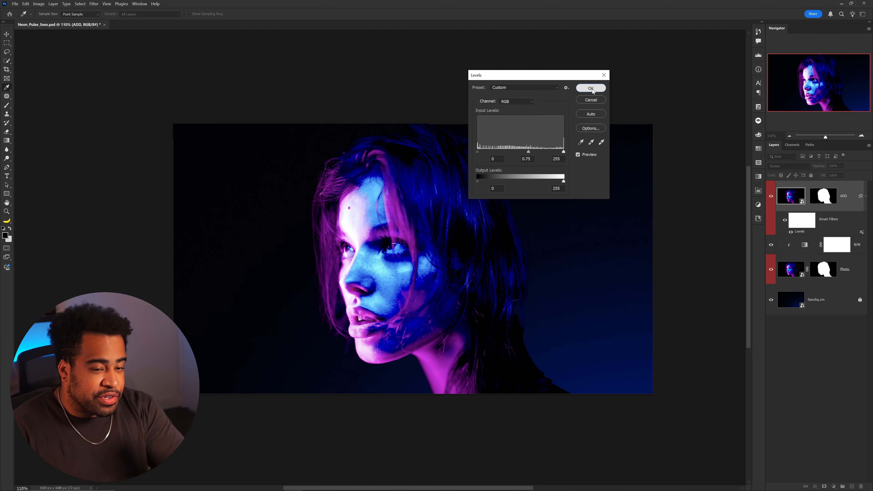
{"action": "left_click", "coordinate": [633, 23]}
Step: Apply a Gaussian Blur with a 5-pixel radius to the ADD layer
{"action": "left_click", "coordinate": [95, 2]}
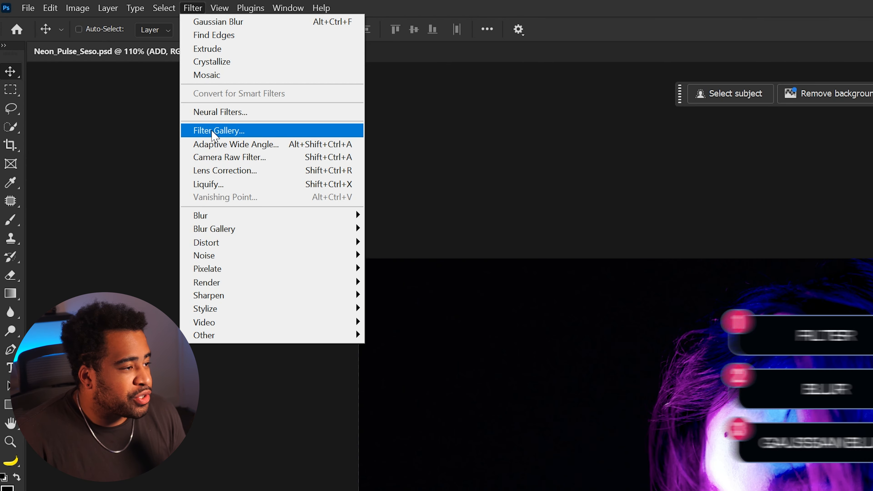
{"action": "mouse_move", "coordinate": [219, 216]}
{"action": "left_click", "coordinate": [433, 269]}
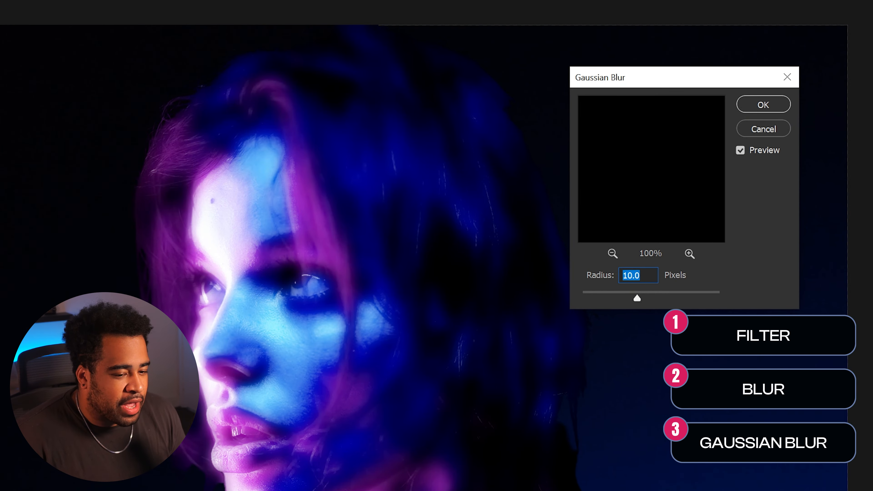
{"action": "type", "text": "5"}
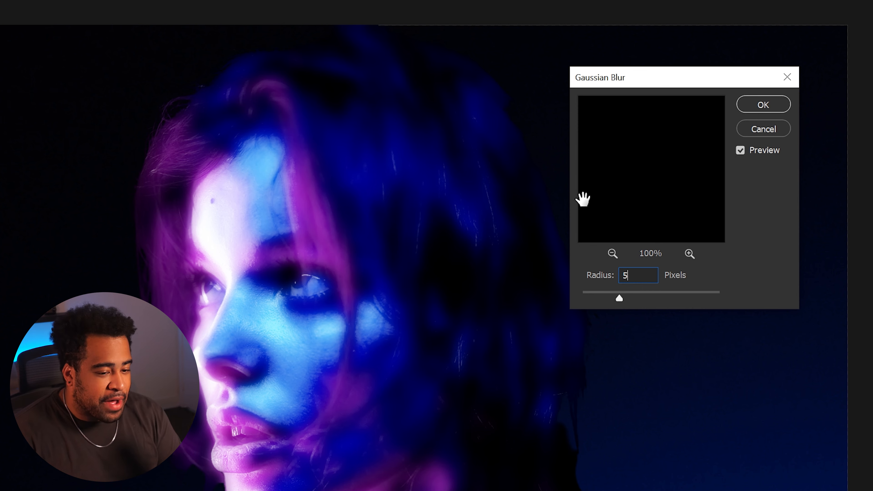
{"action": "left_click", "coordinate": [765, 105]}
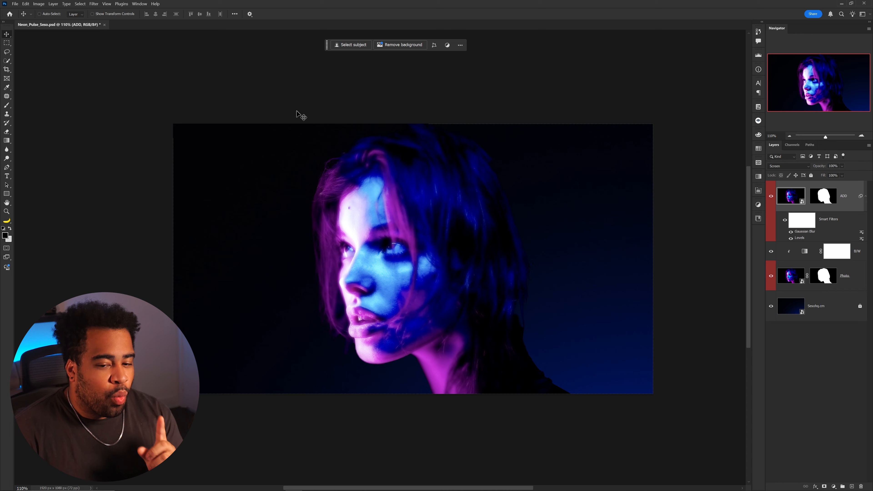
Step: Apply the Extrude filter to the ADD layer with Blocks, size 100 pixels, level-based depth 25 and Mask Incomplete Blocks enabled
{"action": "left_click", "coordinate": [94, 4]}
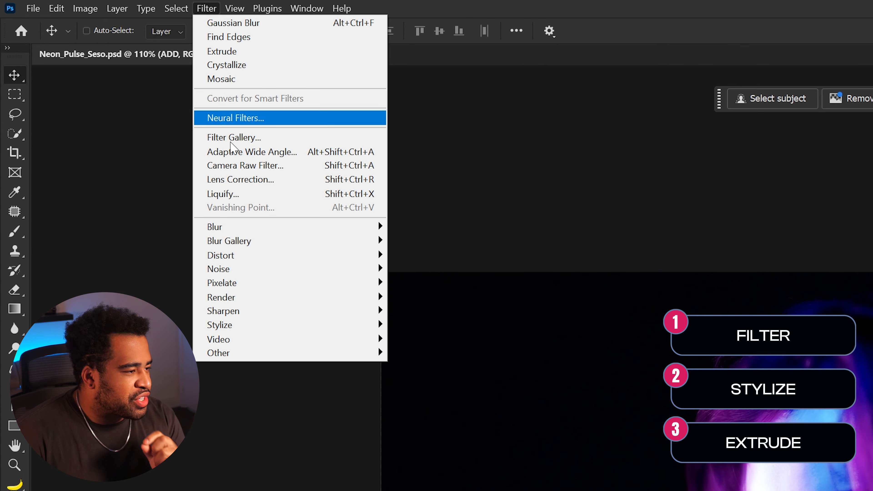
{"action": "mouse_move", "coordinate": [109, 130]}
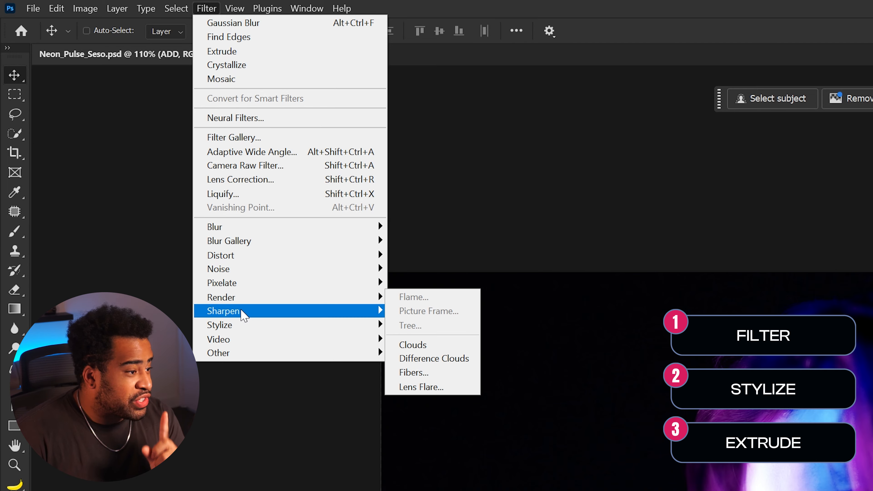
{"action": "mouse_move", "coordinate": [241, 325]}
{"action": "left_click", "coordinate": [426, 355]}
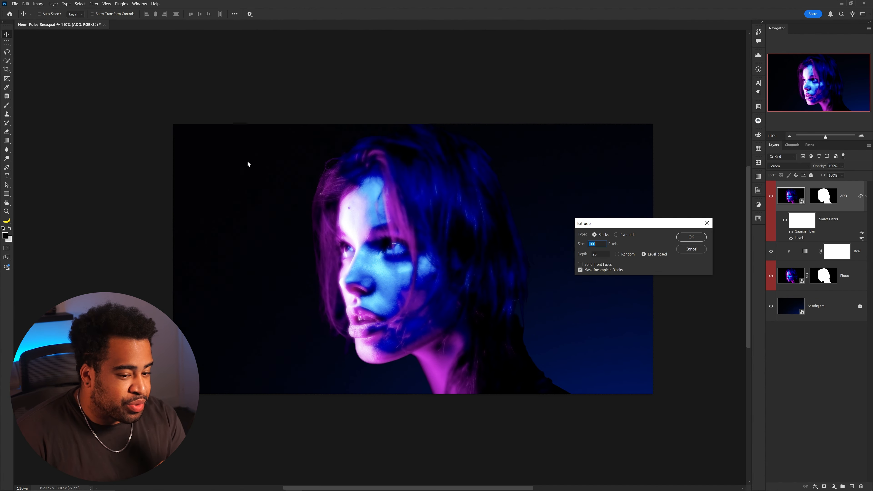
{"action": "left_click_drag", "start_coordinate": [594, 222], "coordinate": [399, 109]}
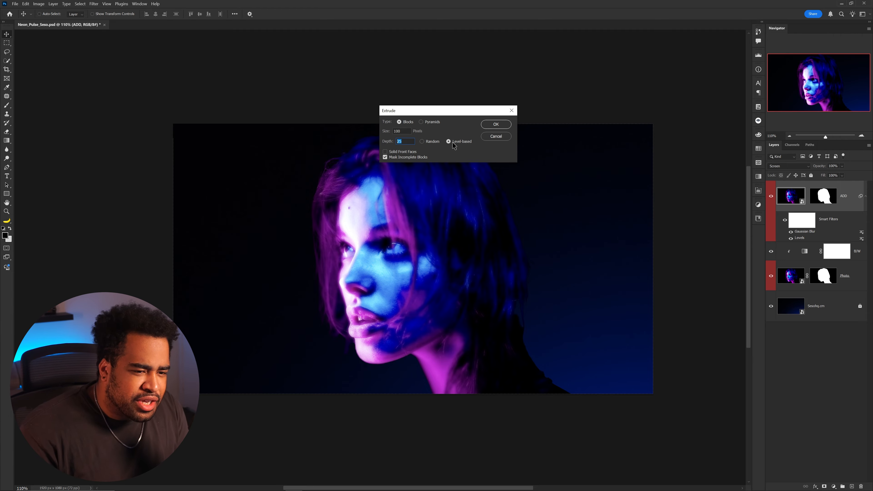
{"action": "left_click", "coordinate": [496, 124]}
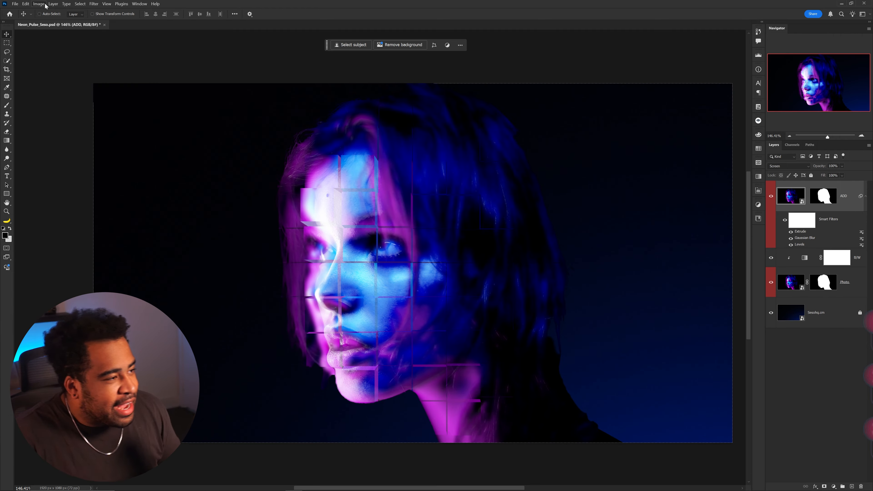
Step: Posterize the ADD layer to 2 levels
{"action": "left_click", "coordinate": [39, 4]}
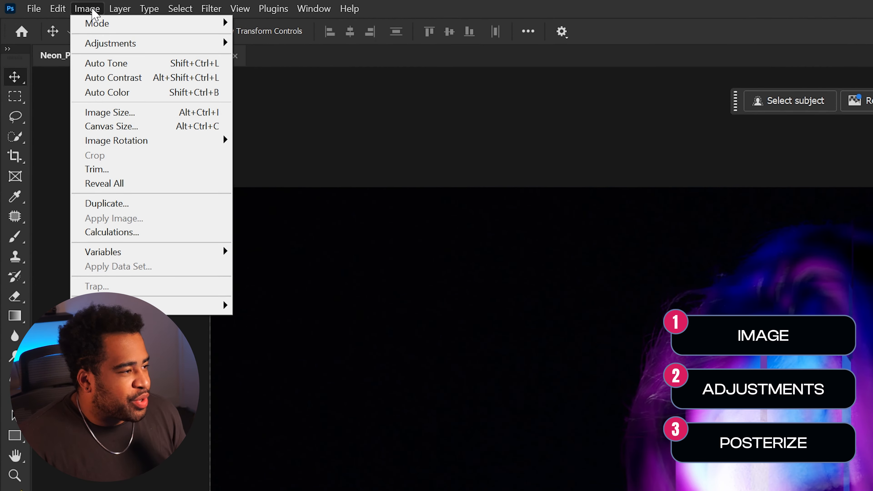
{"action": "mouse_move", "coordinate": [91, 42]}
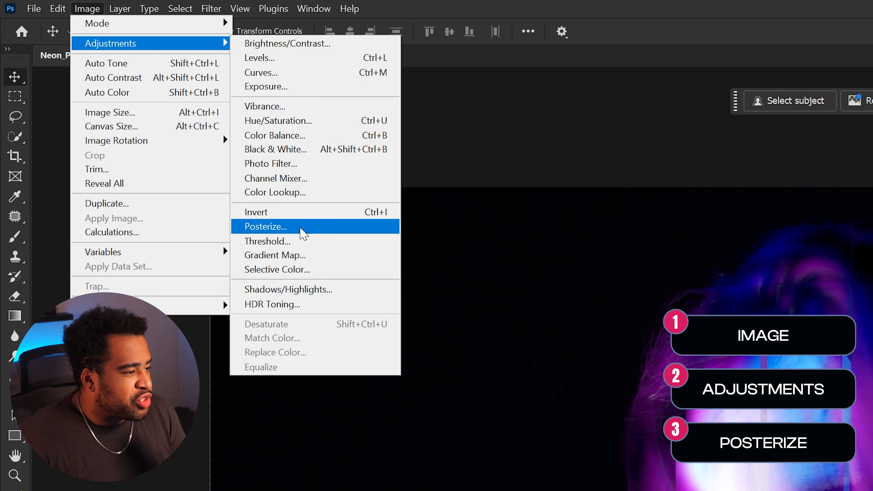
{"action": "left_click", "coordinate": [300, 228]}
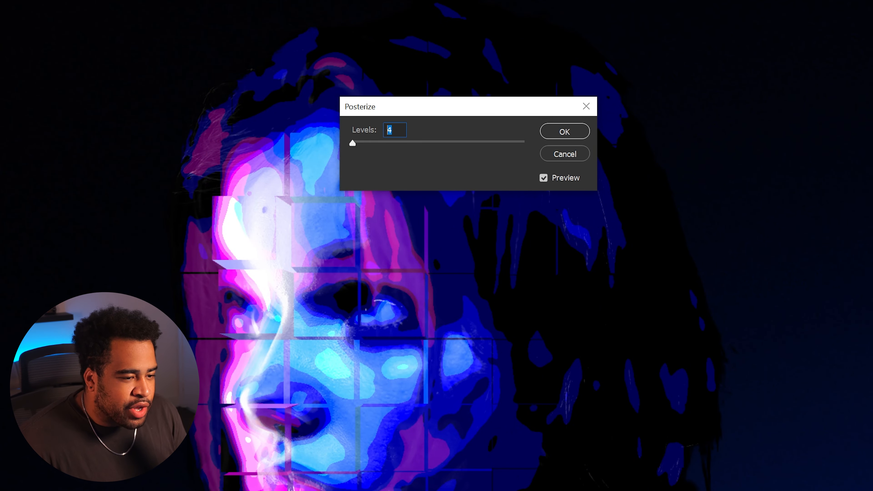
{"action": "type", "text": "2"}
{"action": "left_click_drag", "start_coordinate": [413, 107], "coordinate": [698, 84]}
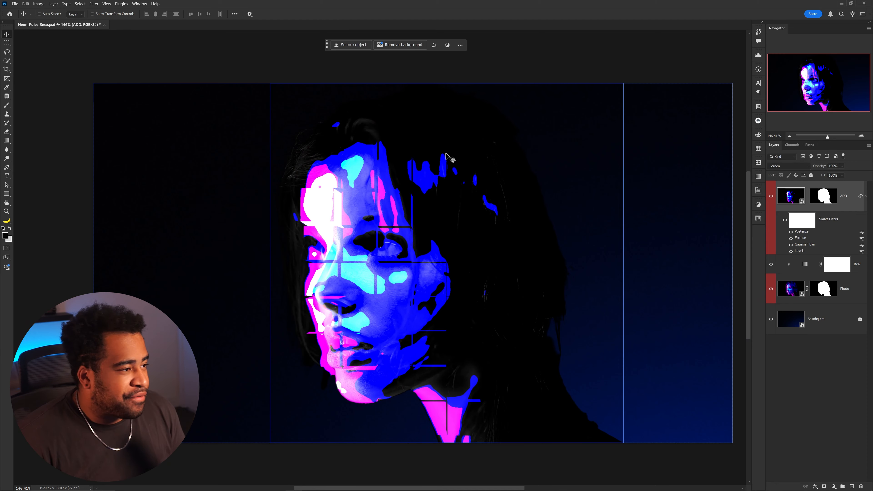
Step: Apply the Find Edges filter to the ADD layer to outline the posterized shapes
{"action": "left_click", "coordinate": [94, 3]}
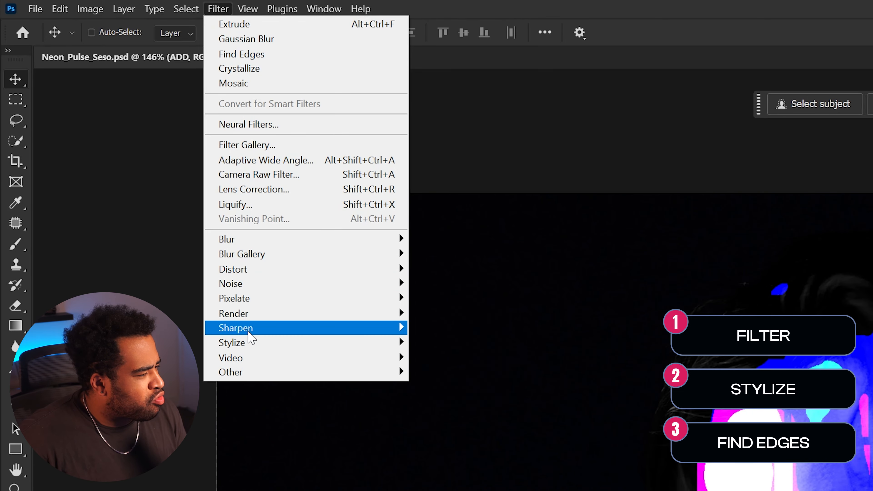
{"action": "mouse_move", "coordinate": [253, 333]}
{"action": "mouse_move", "coordinate": [282, 345]}
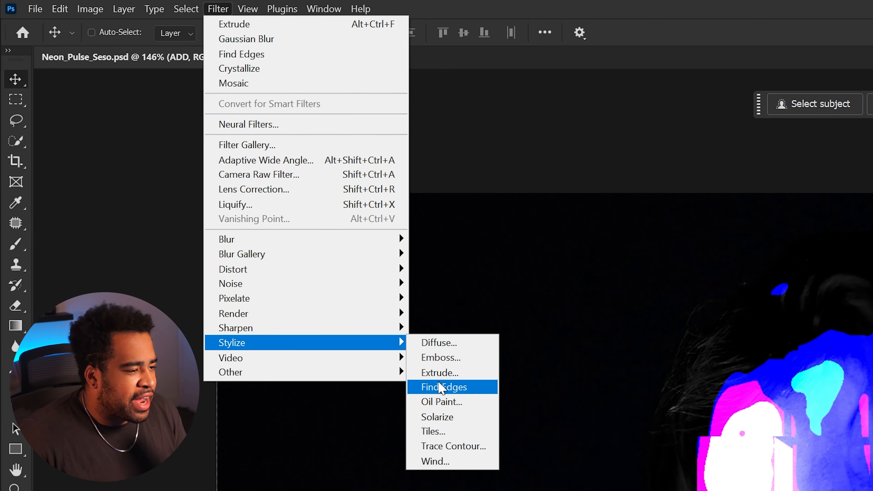
{"action": "left_click", "coordinate": [437, 386]}
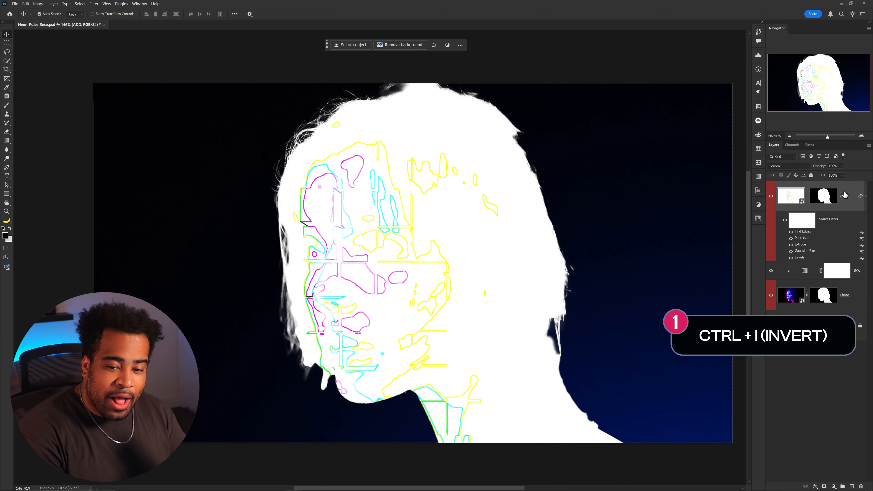
Step: Invert the colors of the ADD layer so the outlines glow on black
{"action": "key", "text": "ctrl+i"}
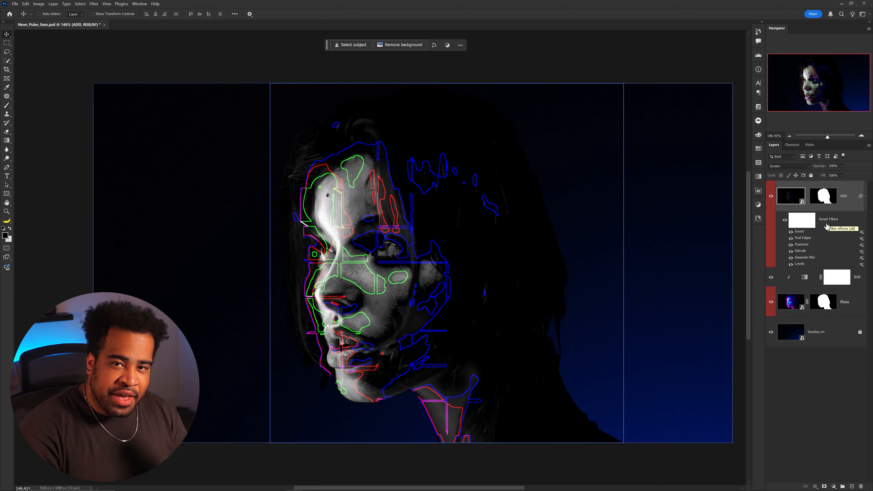
{"action": "key", "text": "ctrl+z"}
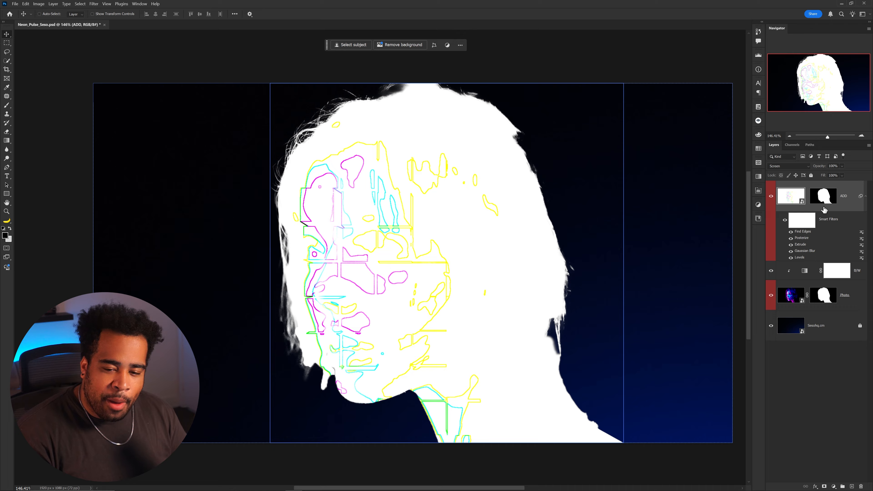
{"action": "key", "text": "ctrl+i"}
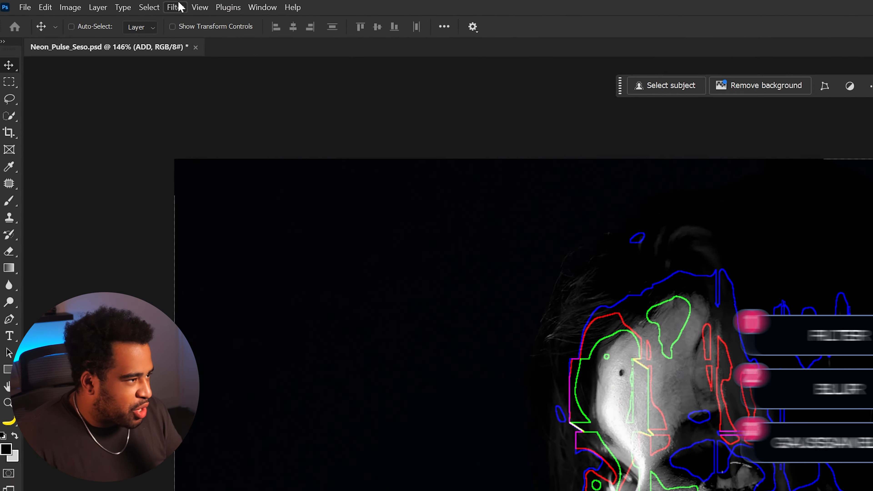
Step: Soften the inverted outlines on the ADD layer with a Gaussian Blur of 3 pixels radius
{"action": "left_click", "coordinate": [93, 4]}
{"action": "mouse_move", "coordinate": [313, 287]}
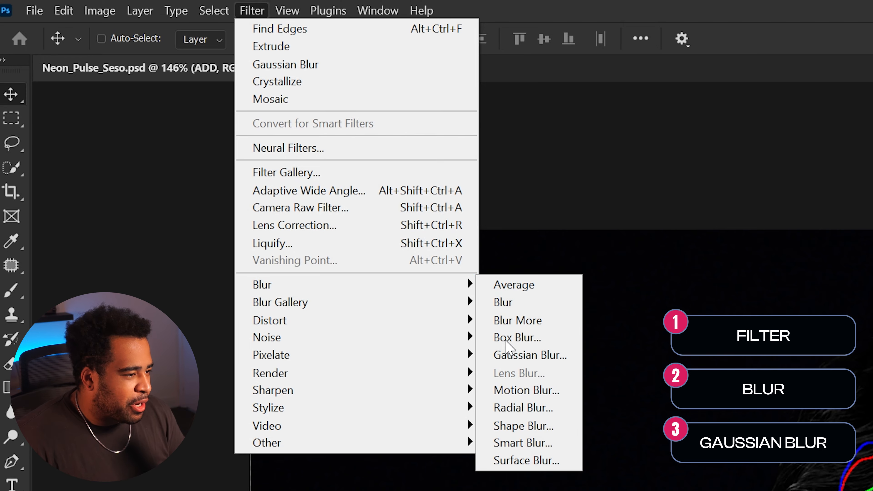
{"action": "left_click", "coordinate": [535, 354]}
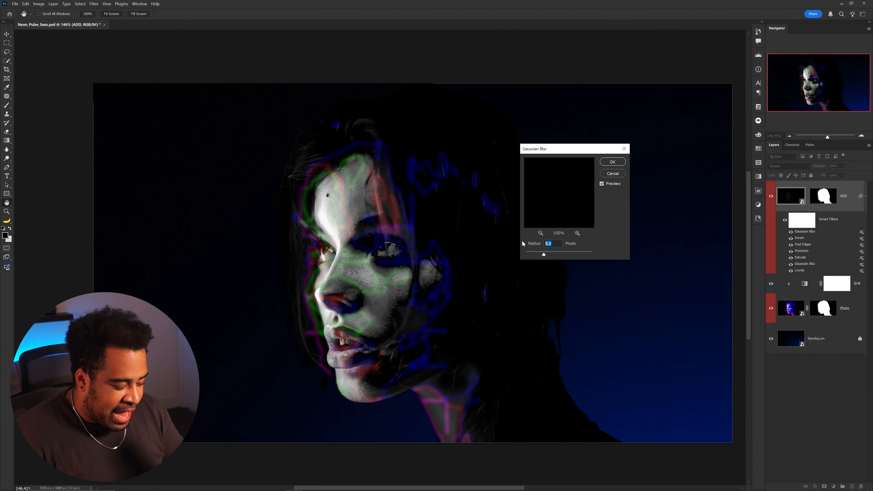
{"action": "type", "text": "3"}
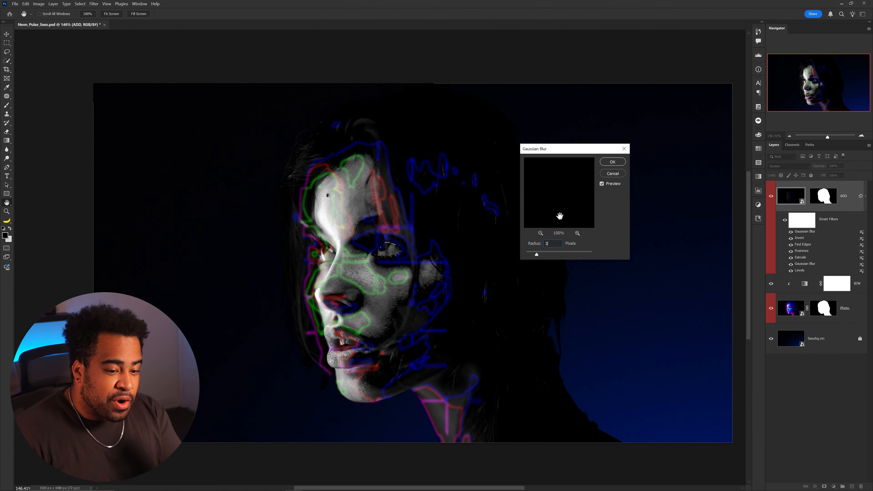
{"action": "left_click", "coordinate": [612, 162]}
Step: Add another Gaussian Blur to the ADD layer's smart filters with a 40-pixel radius
{"action": "left_click", "coordinate": [94, 4]}
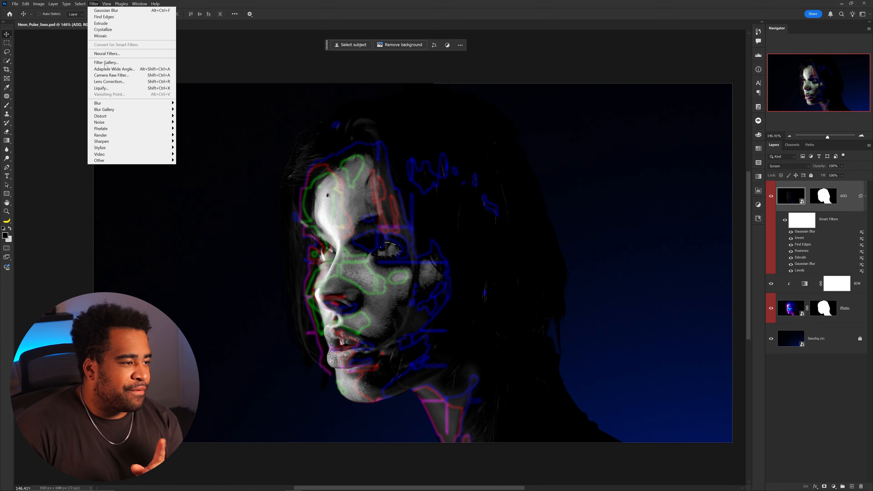
{"action": "mouse_move", "coordinate": [105, 101]}
{"action": "left_click", "coordinate": [193, 128]}
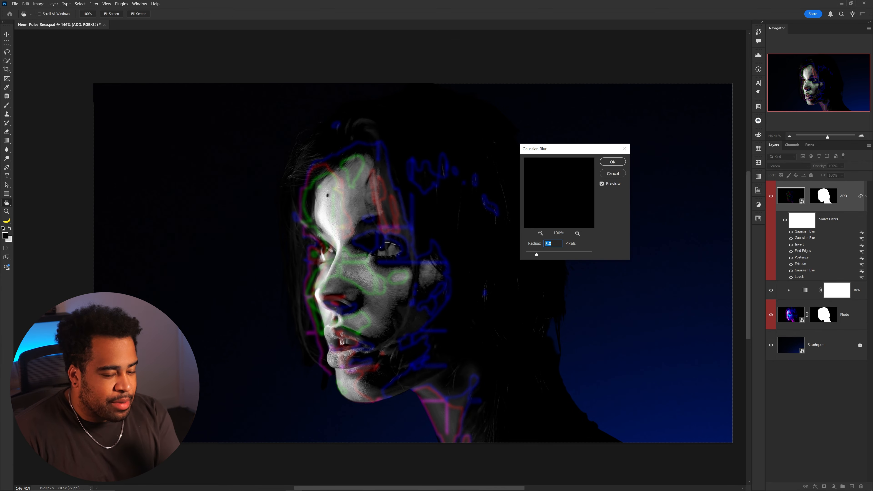
{"action": "key", "text": "Return"}
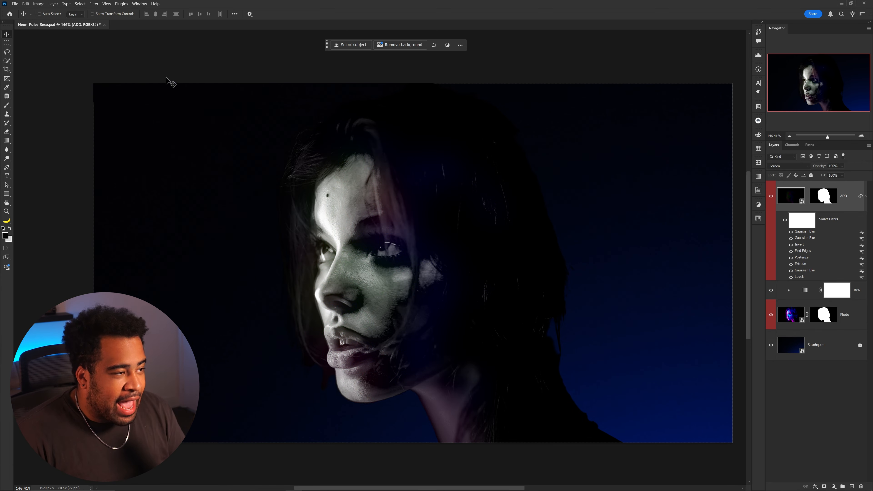
Step: Add one more Gaussian Blur on top of the 40-pixel blur on the ADD layer
{"action": "left_click", "coordinate": [97, 4]}
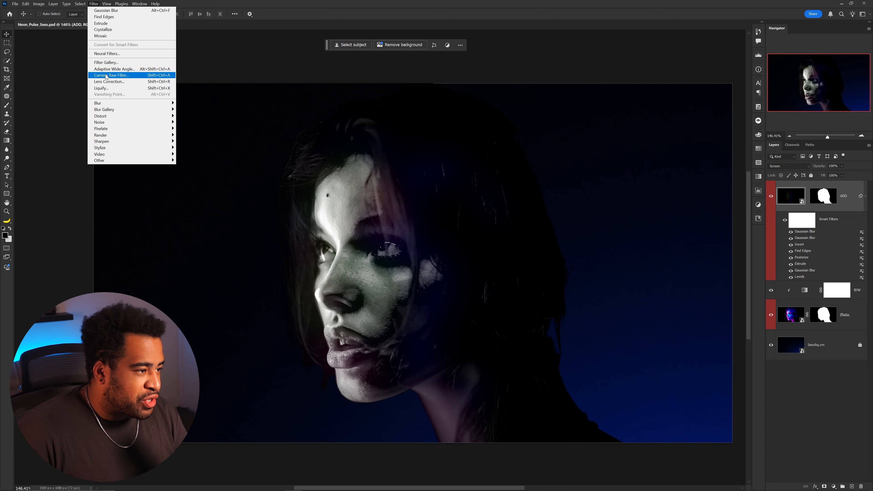
{"action": "mouse_move", "coordinate": [142, 104]}
{"action": "left_click", "coordinate": [194, 129]}
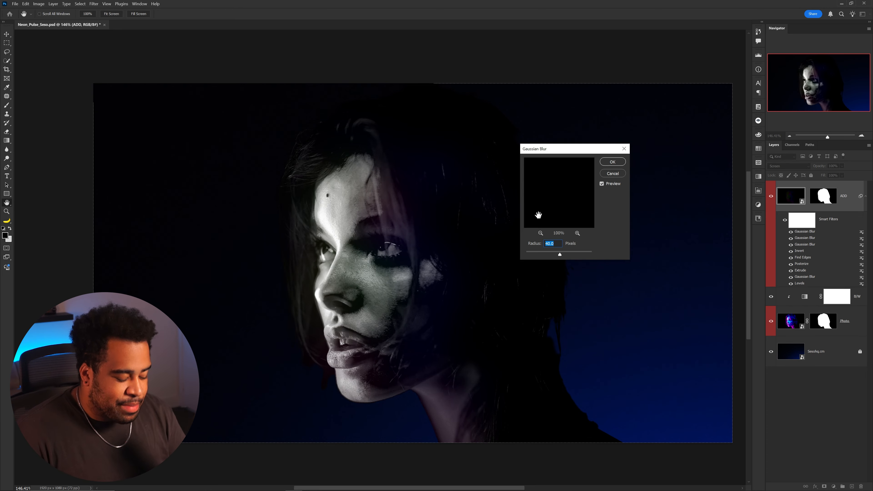
{"action": "key", "text": "Return"}
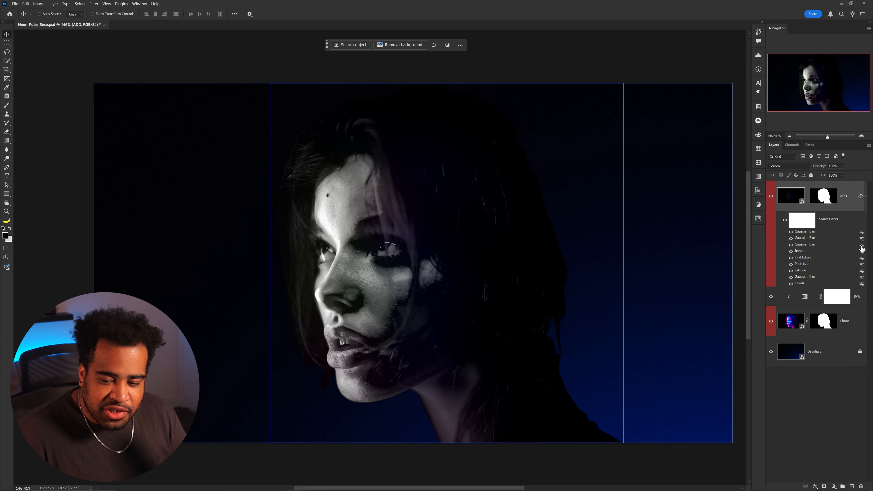
Step: Set the blending mode of the lowest of the three stacked Gaussian Blur filters on the ADD layer to Screen
{"action": "double_click", "coordinate": [862, 245]}
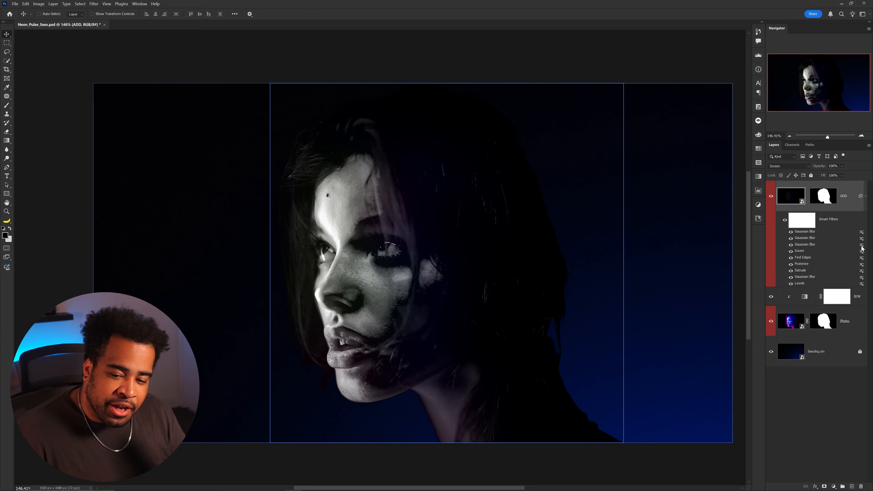
{"action": "left_click_drag", "start_coordinate": [435, 121], "coordinate": [508, 121]}
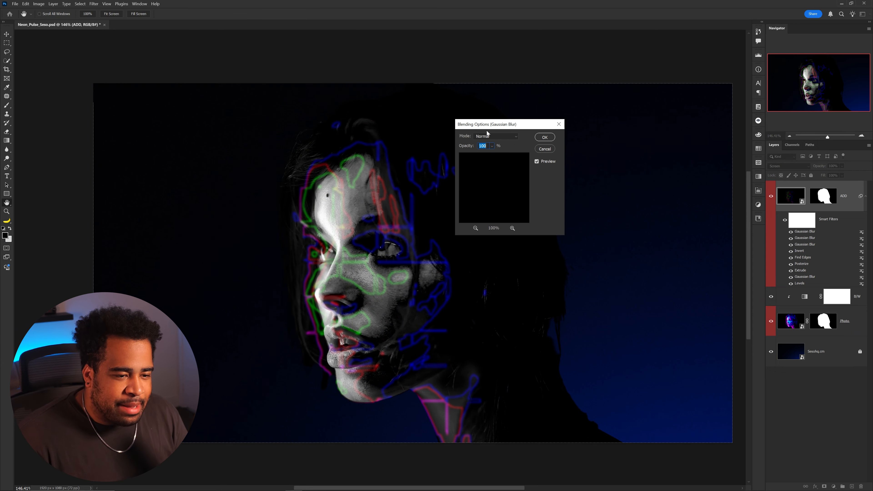
{"action": "left_click", "coordinate": [502, 131]}
{"action": "left_click", "coordinate": [506, 229]}
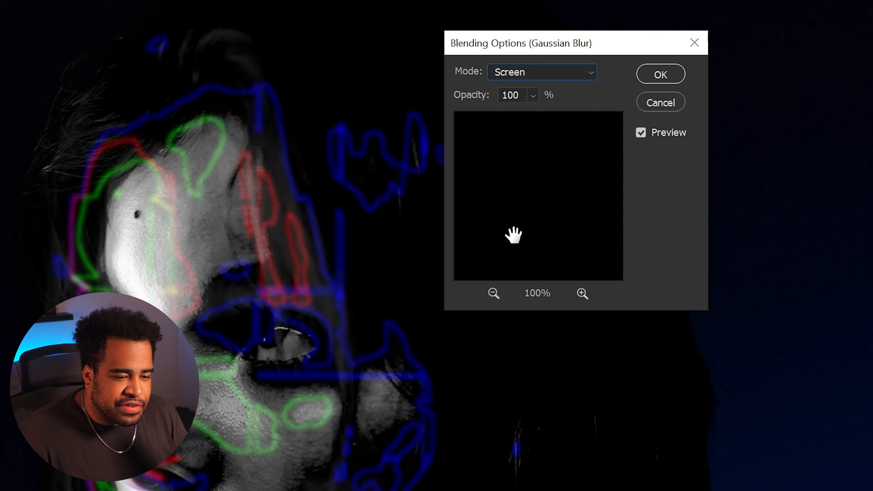
{"action": "left_click", "coordinate": [661, 74]}
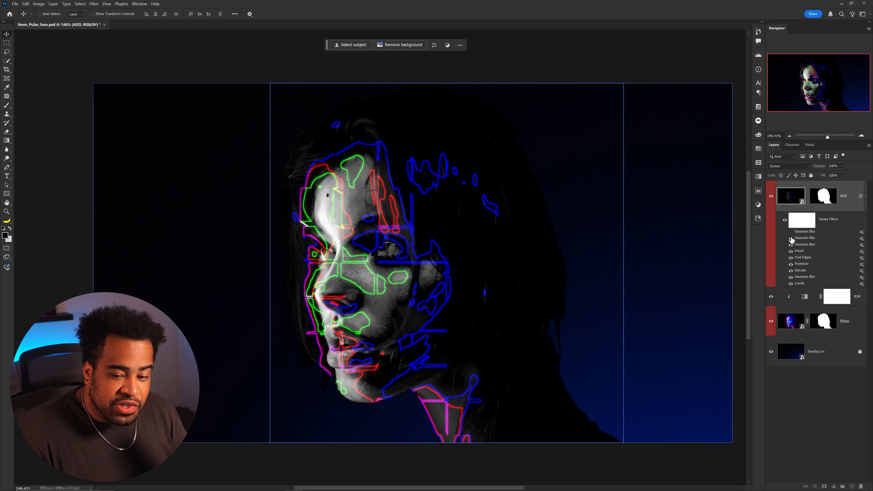
Step: Make the middle stacked Gaussian Blur filter on the ADD layer visible and set its blending mode to Linear Dodge (Add)
{"action": "left_click", "coordinate": [791, 238]}
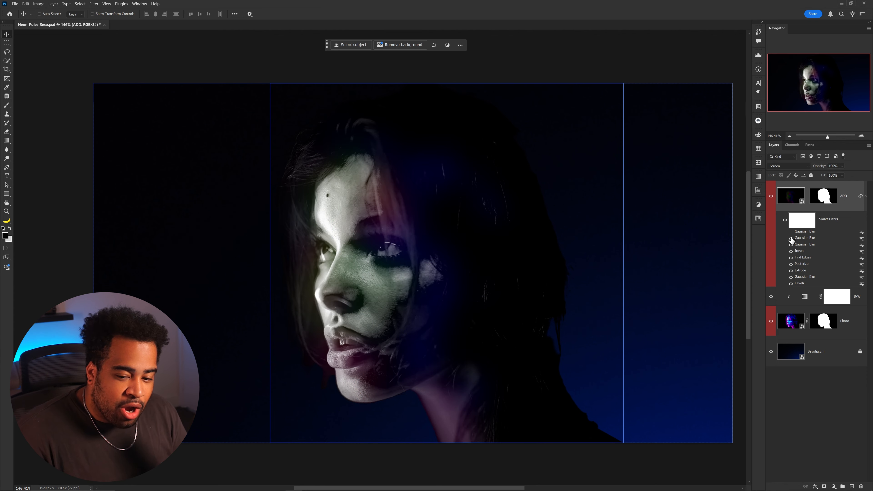
{"action": "double_click", "coordinate": [862, 239]}
{"action": "left_click", "coordinate": [488, 135]}
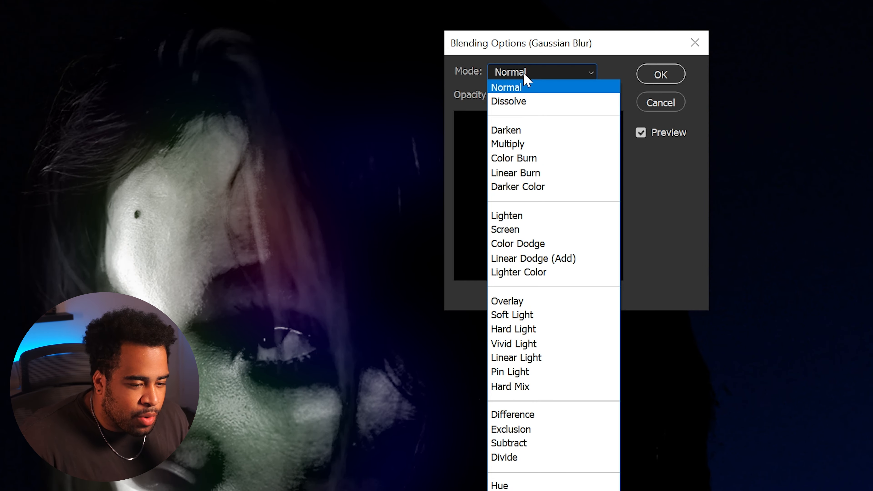
{"action": "left_click", "coordinate": [554, 257]}
{"action": "left_click", "coordinate": [661, 75]}
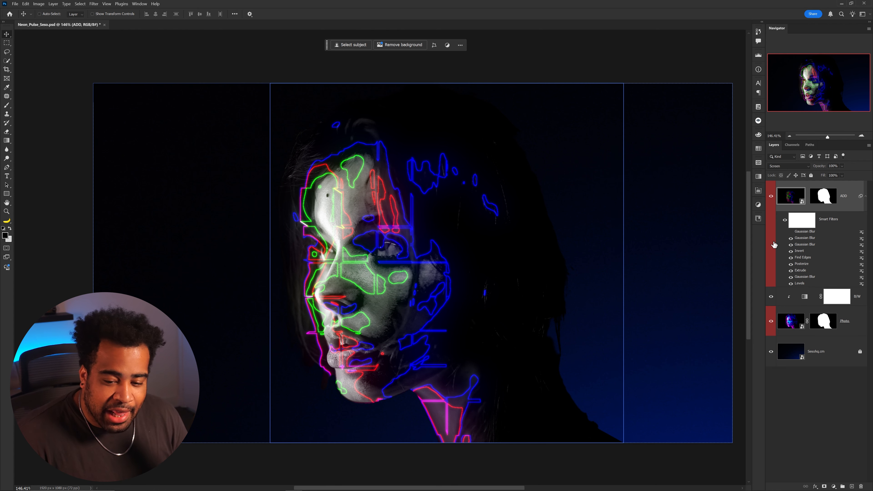
Step: Turn on the topmost Gaussian Blur filter of the ADD layer and set its blending mode to Linear Dodge (Add)
{"action": "left_click", "coordinate": [791, 234]}
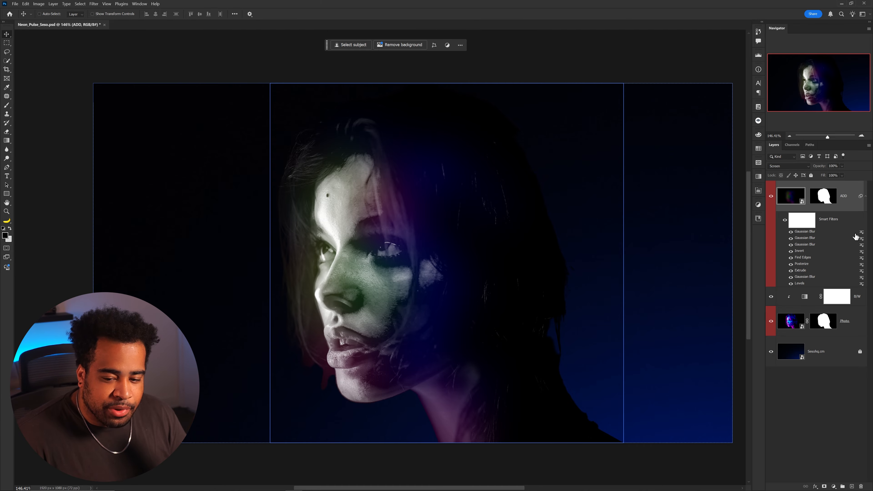
{"action": "double_click", "coordinate": [862, 236]}
{"action": "left_click", "coordinate": [491, 135]}
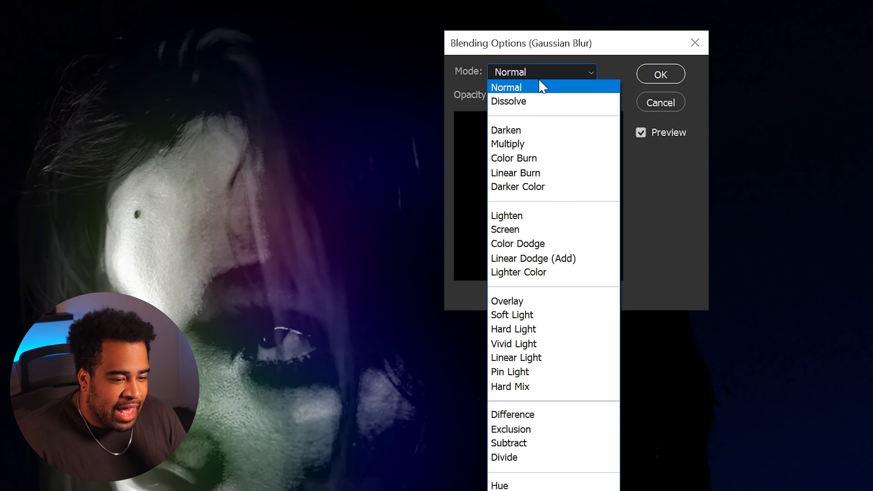
{"action": "left_click", "coordinate": [547, 259]}
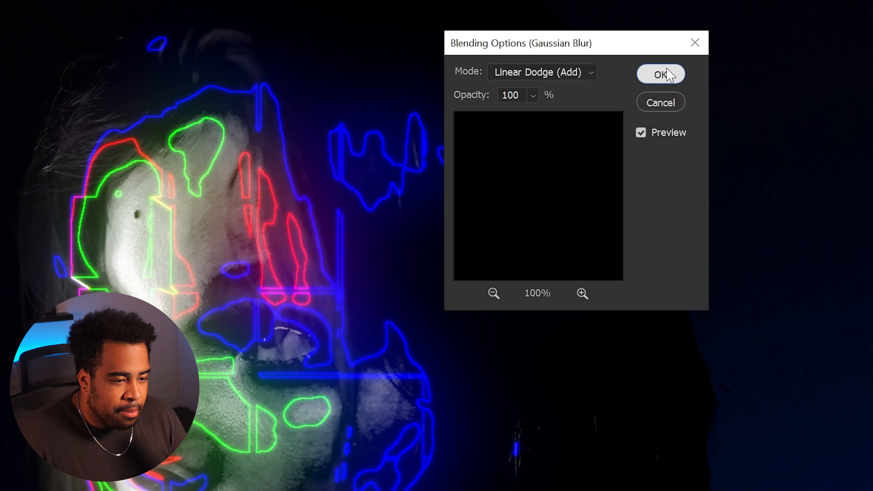
{"action": "left_click", "coordinate": [663, 74]}
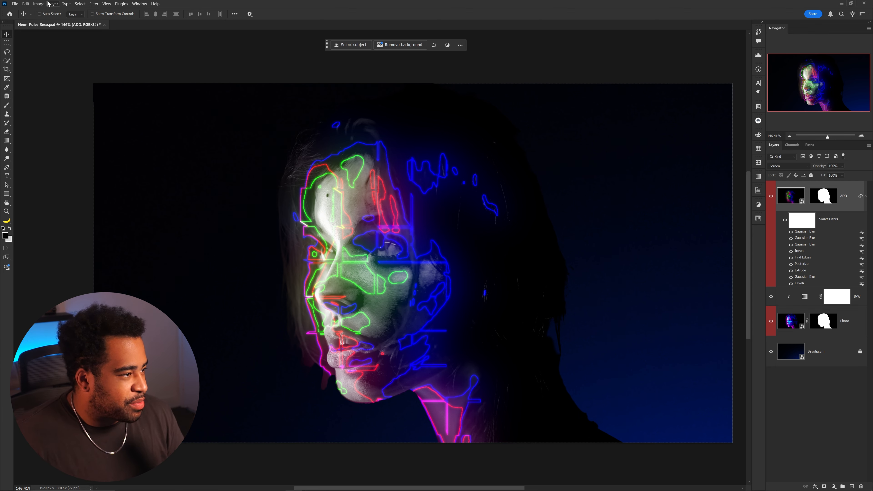
Step: Add a Gradient Map to the ADD layer and set its dark color stop to a near-black blue, #04040b
{"action": "left_click", "coordinate": [41, 4]}
{"action": "mouse_move", "coordinate": [39, 20]}
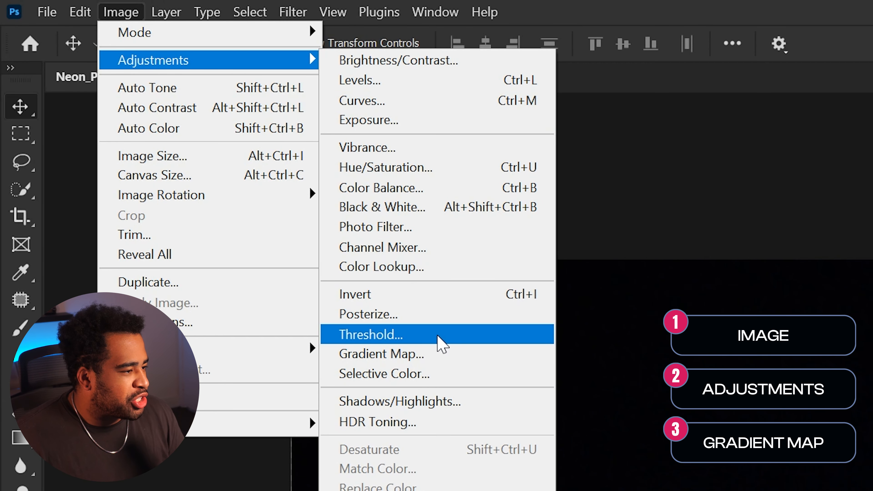
{"action": "left_click", "coordinate": [400, 354]}
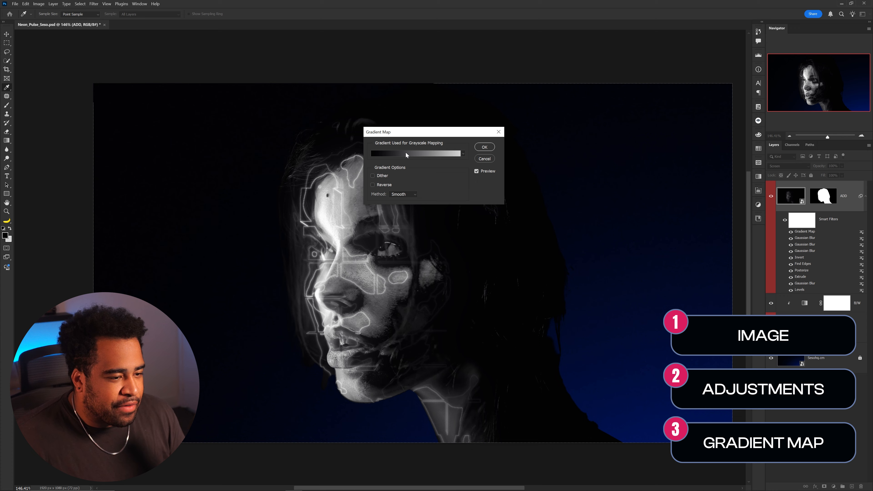
{"action": "left_click", "coordinate": [409, 154]}
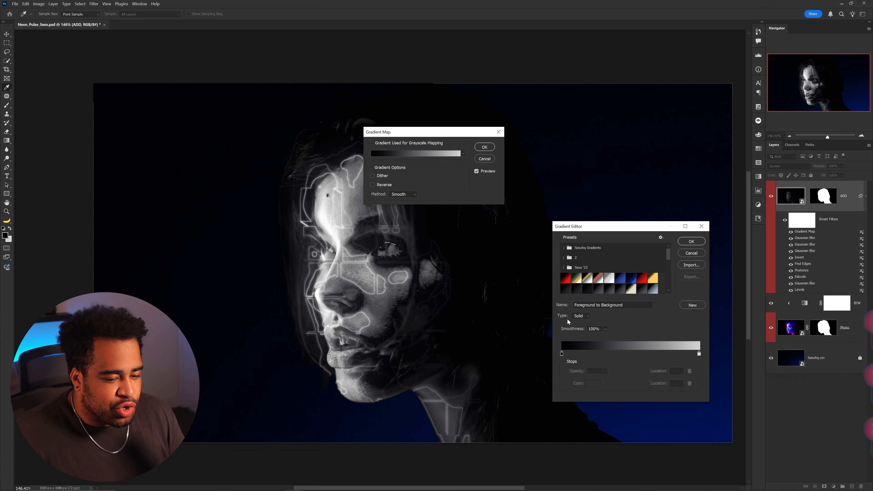
{"action": "double_click", "coordinate": [561, 353]}
{"action": "mouse_move", "coordinate": [660, 375]}
{"action": "left_mouse_down"}
{"action": "mouse_move", "coordinate": [626, 407]}
{"action": "mouse_move", "coordinate": [670, 407]}
{"action": "left_mouse_up"}
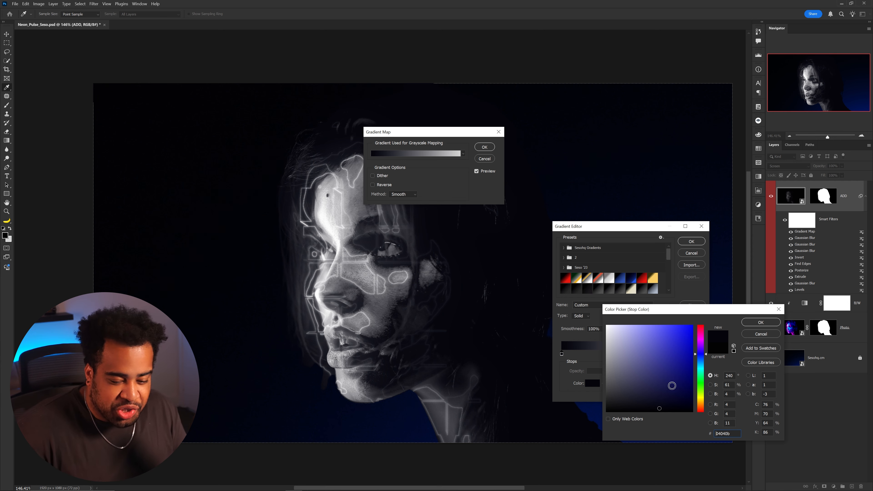
{"action": "left_click_drag", "start_coordinate": [662, 408], "coordinate": [659, 409]}
{"action": "key", "text": "Return"}
Step: Set the gradient's light color stop to pure blue #0000ff and apply the Gradient Map
{"action": "left_click", "coordinate": [699, 354]}
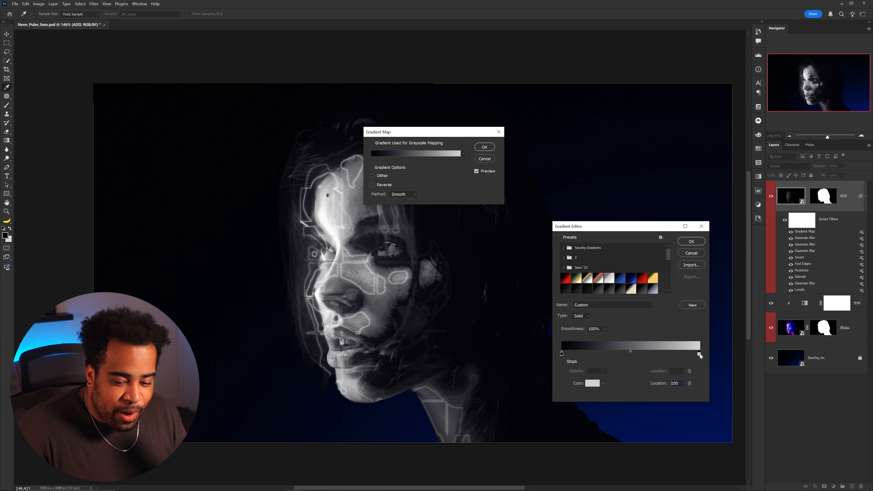
{"action": "double_click", "coordinate": [700, 354]}
{"action": "left_click", "coordinate": [702, 360]}
{"action": "left_click", "coordinate": [679, 331]}
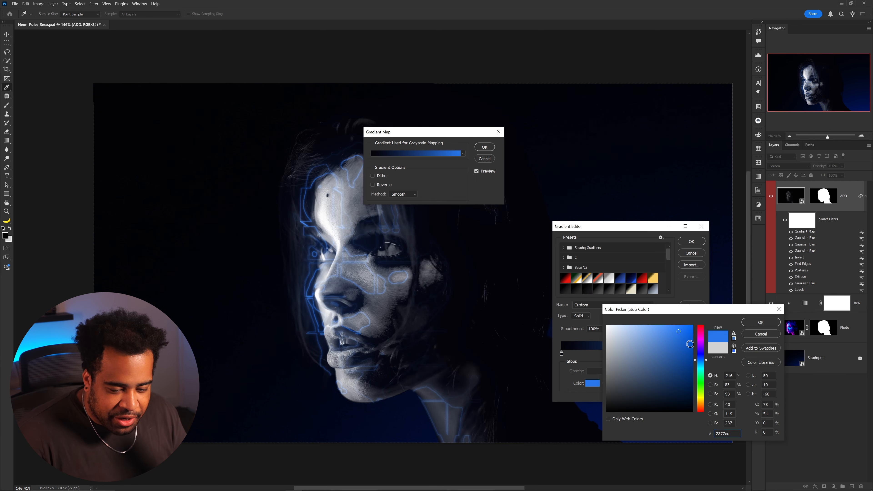
{"action": "type", "text": "0000ff"}
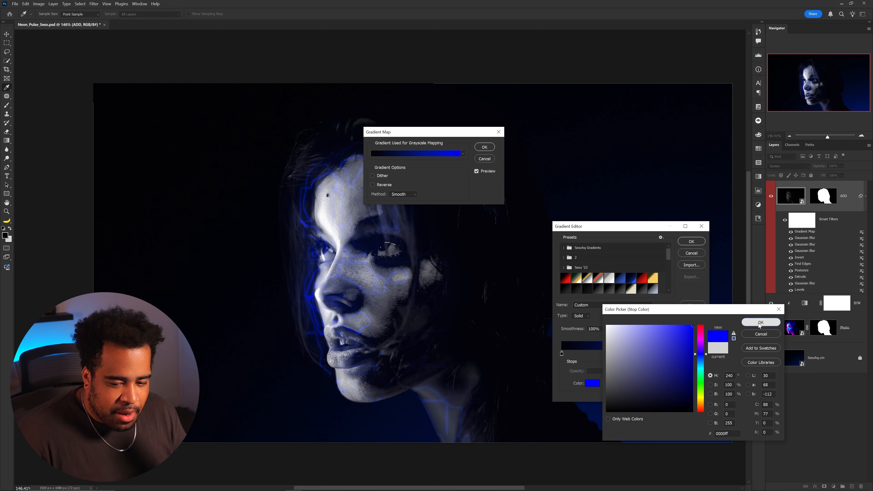
{"action": "left_click", "coordinate": [760, 323]}
{"action": "left_click", "coordinate": [691, 241]}
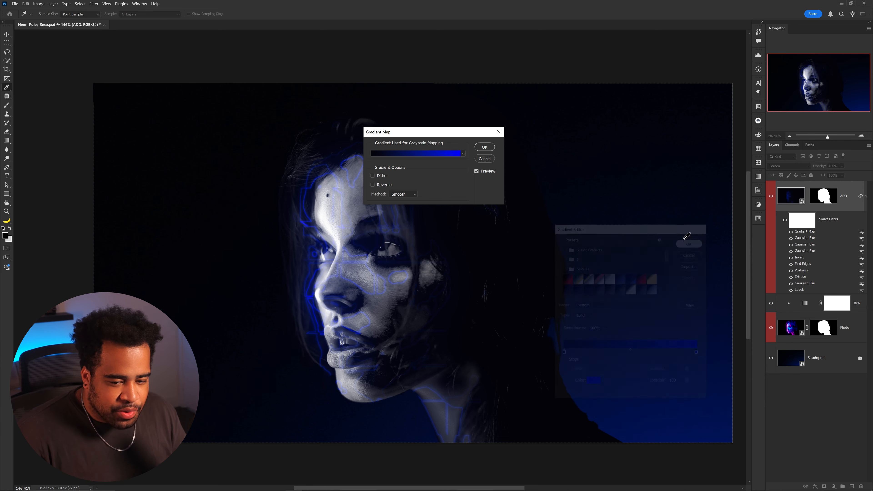
{"action": "left_click", "coordinate": [484, 148]}
{"action": "key", "text": "v"}
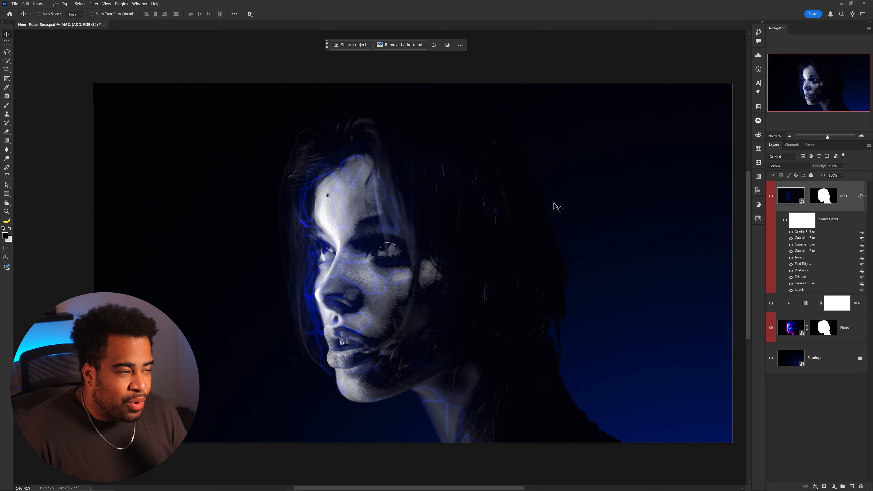
Step: Add a Levels adjustment above the Gradient Map on the ADD layer, lowering the white input to 121 and darkening the midtones
{"action": "left_click", "coordinate": [54, 4]}
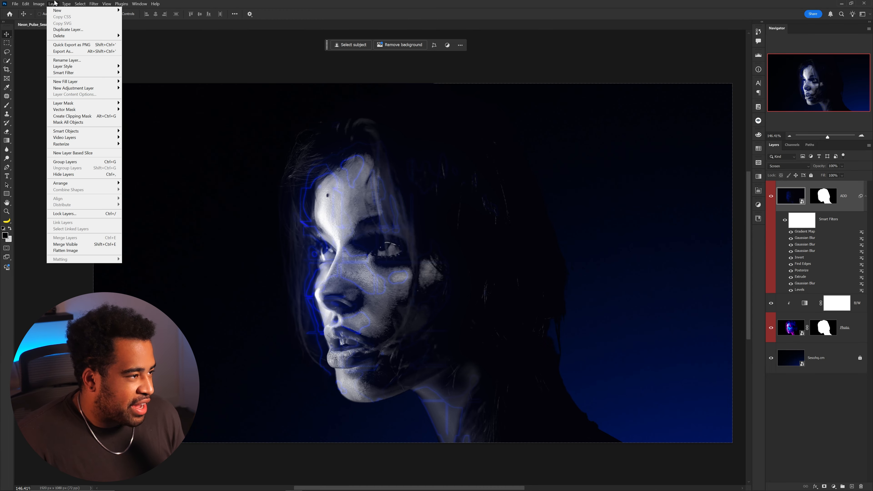
{"action": "left_click", "coordinate": [321, 208]}
{"action": "scroll", "coordinate": [345, 269], "scroll_direction": "up", "scroll_amount": 2}
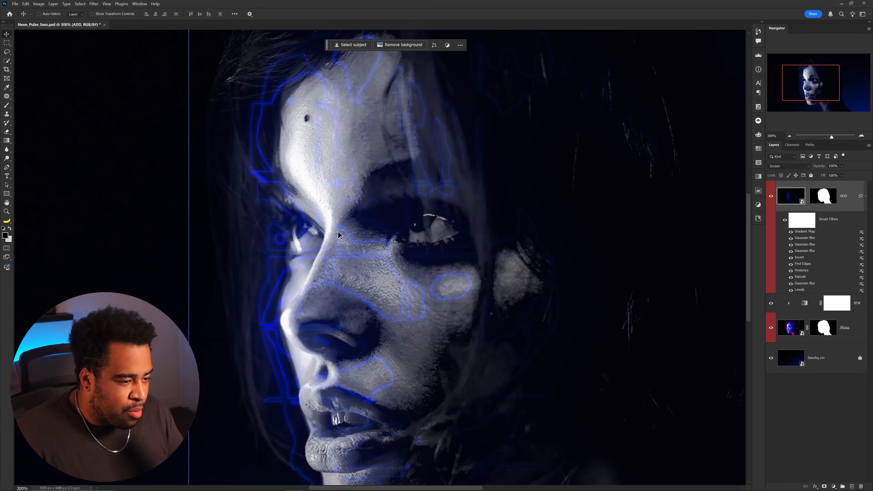
{"action": "left_click", "coordinate": [38, 3]}
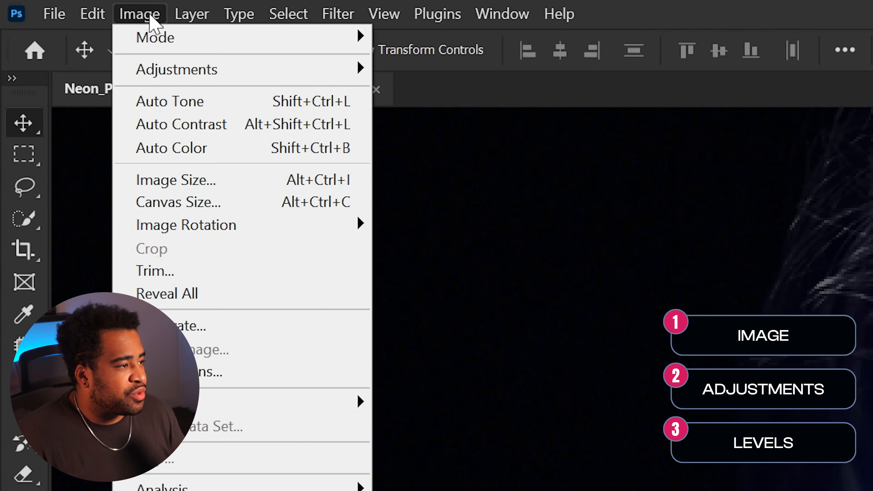
{"action": "mouse_move", "coordinate": [54, 20]}
{"action": "left_click", "coordinate": [423, 92]}
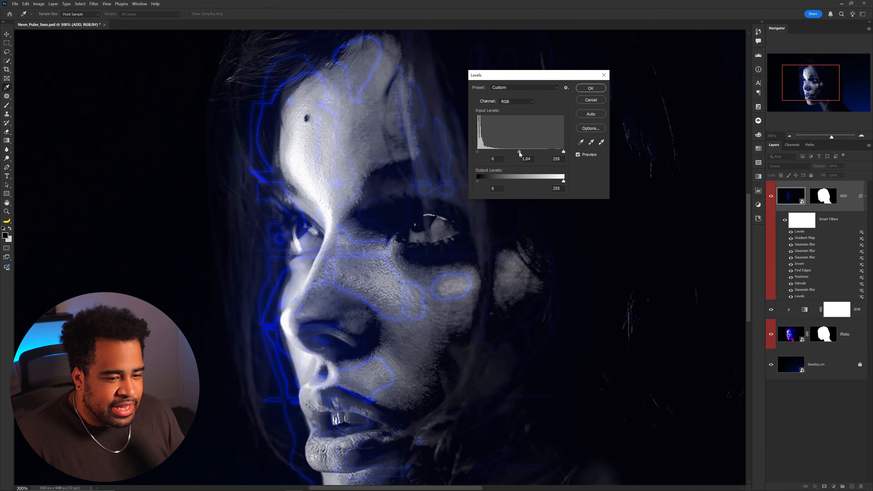
{"action": "left_click_drag", "start_coordinate": [520, 152], "coordinate": [510, 153]}
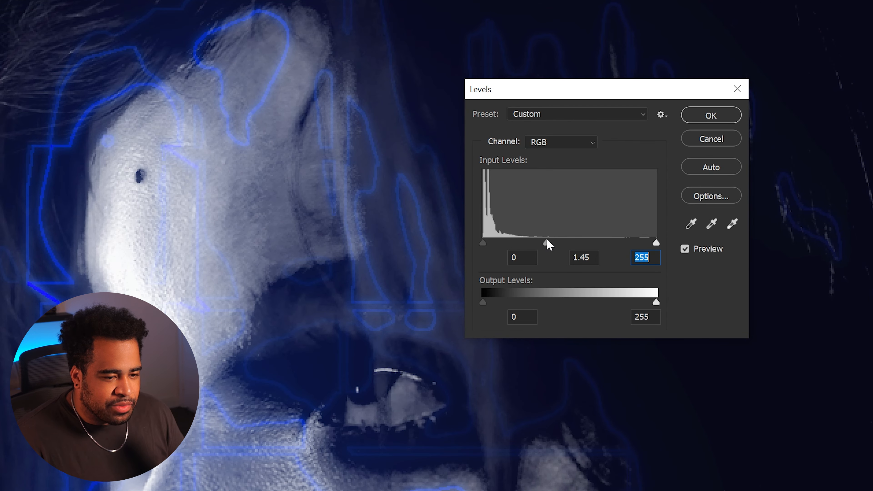
{"action": "left_click", "coordinate": [547, 241]}
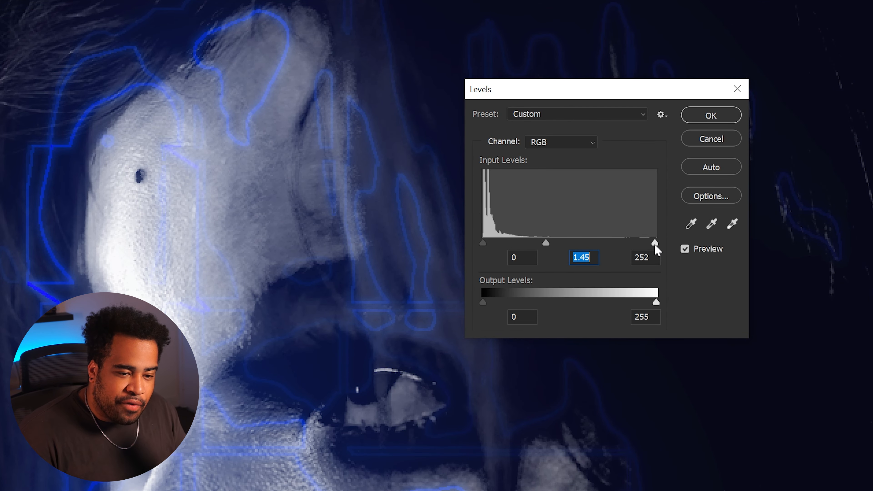
{"action": "left_click_drag", "start_coordinate": [655, 244], "coordinate": [565, 245]}
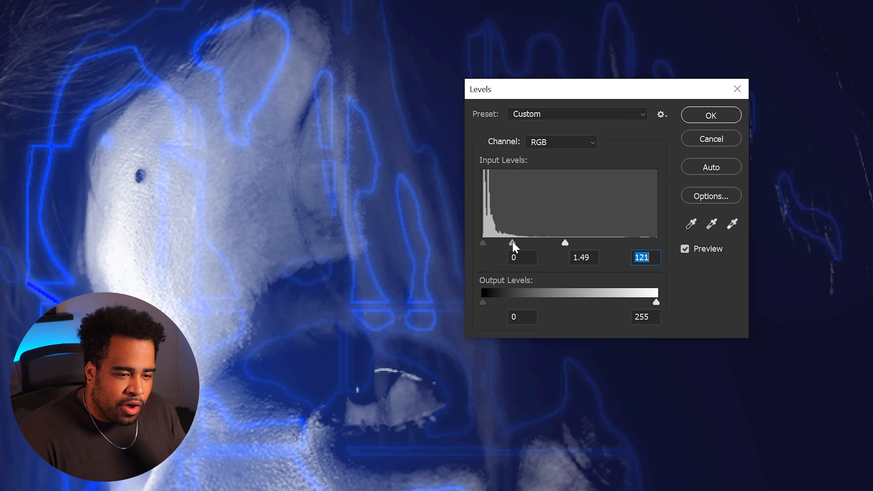
{"action": "left_click_drag", "start_coordinate": [514, 242], "coordinate": [531, 244]}
{"action": "left_click", "coordinate": [686, 117]}
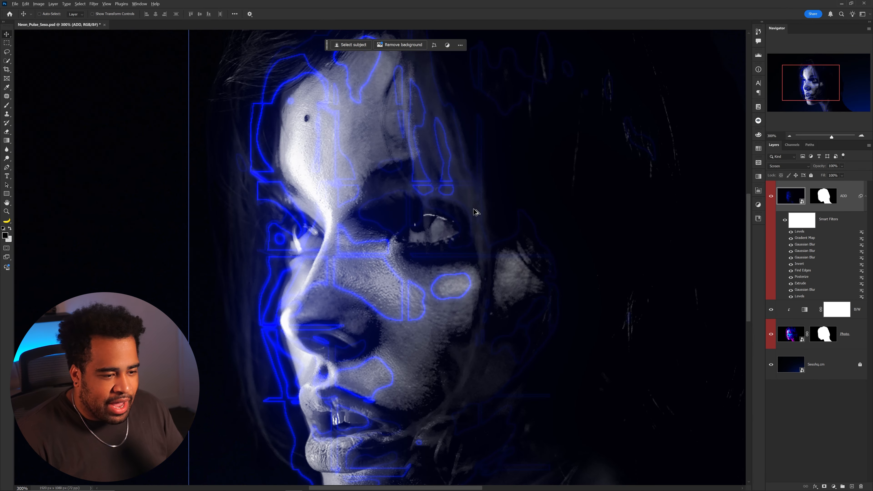
Step: Preview the ADD layer's blue outlines in Normal blend mode and restore the layer to Screen
{"action": "scroll", "coordinate": [476, 212], "scroll_direction": "down", "scroll_amount": 3}
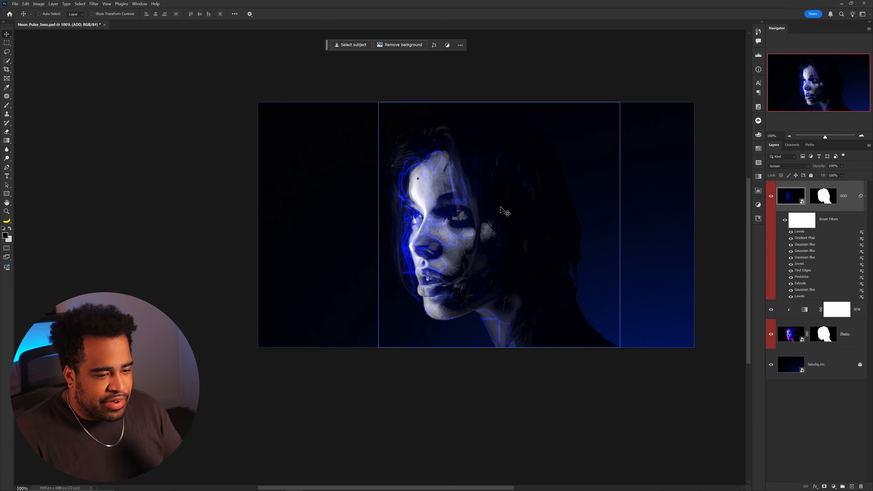
{"action": "scroll", "coordinate": [455, 221], "scroll_direction": "up", "scroll_amount": 2}
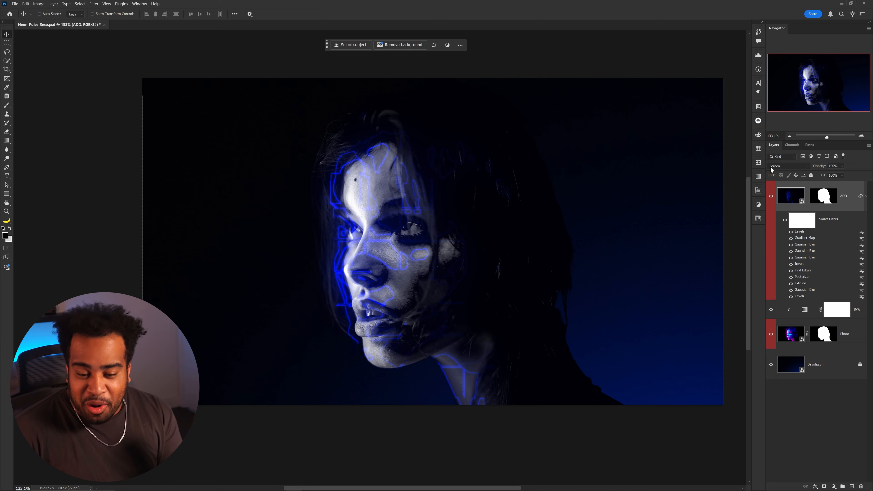
{"action": "left_click", "coordinate": [792, 170]}
{"action": "left_click", "coordinate": [781, 170]}
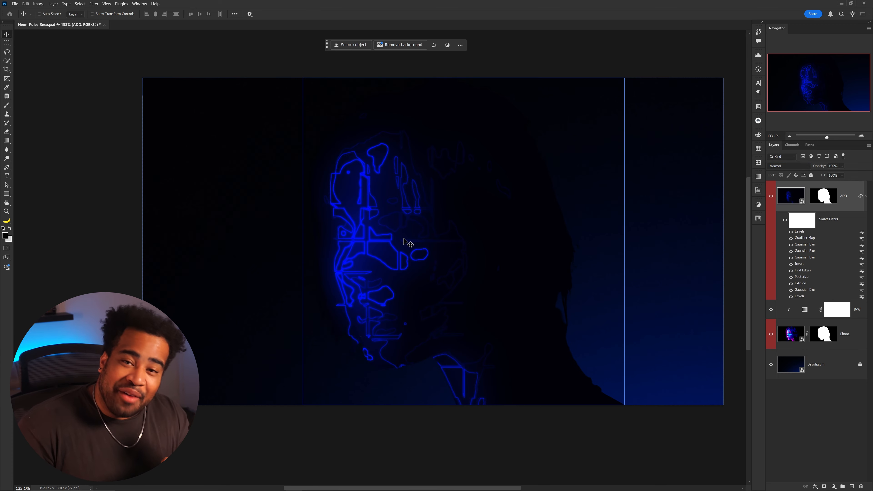
{"action": "left_click", "coordinate": [785, 167]}
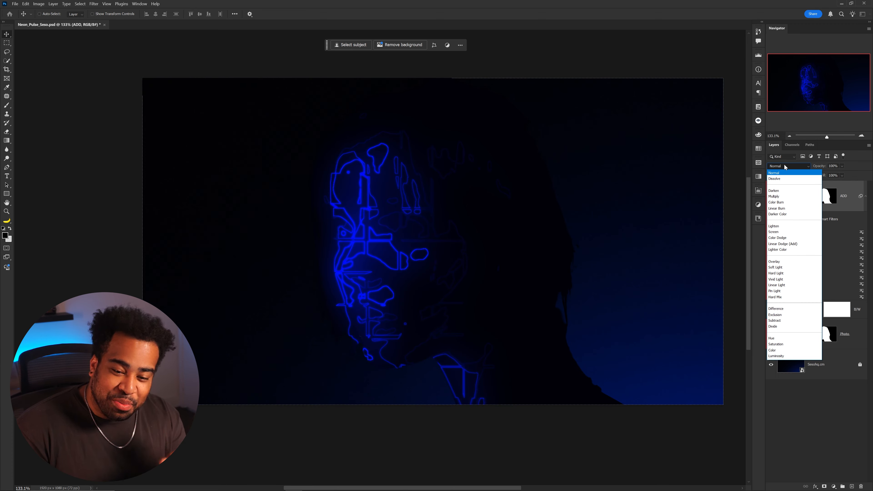
{"action": "left_click", "coordinate": [781, 232]}
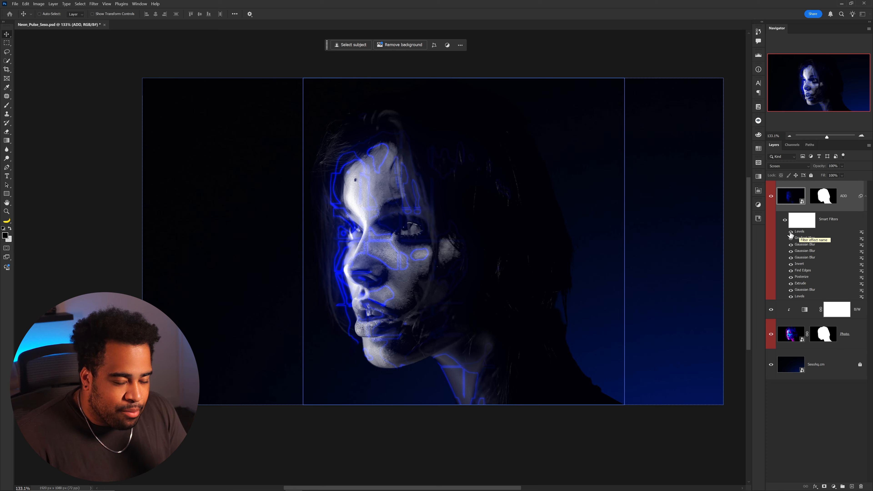
Step: Add a second Levels adjustment to the ADD layer with white input 122 and midtones at 0.83
{"action": "left_click", "coordinate": [39, 4]}
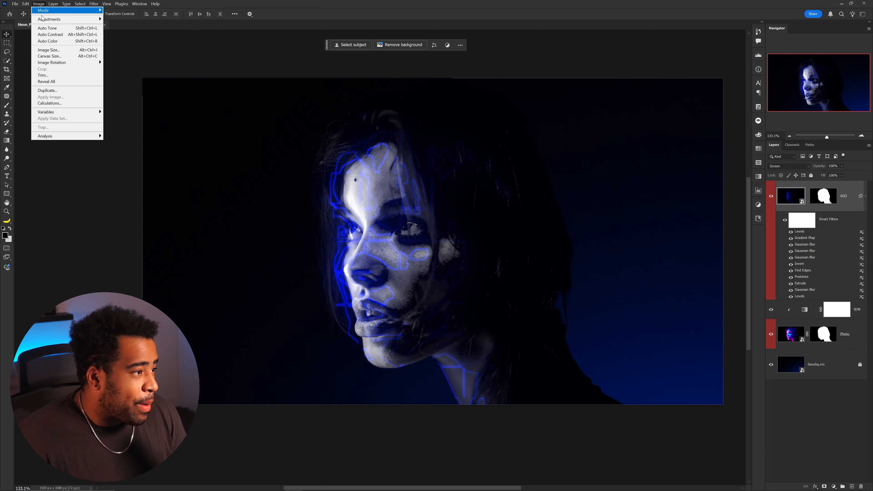
{"action": "mouse_move", "coordinate": [48, 19]}
{"action": "left_click", "coordinate": [122, 27]}
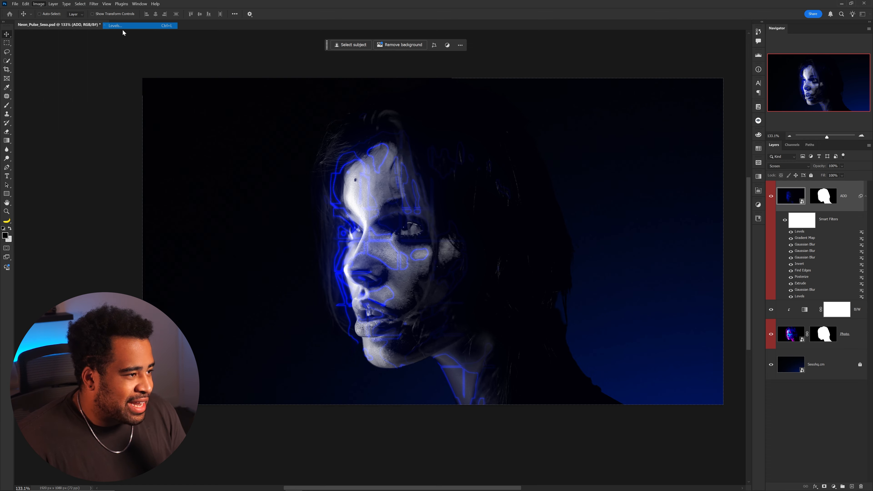
{"action": "mouse_move", "coordinate": [520, 152]}
{"action": "left_mouse_down"}
{"action": "mouse_move", "coordinate": [513, 152]}
{"action": "mouse_move", "coordinate": [535, 152]}
{"action": "mouse_move", "coordinate": [506, 153]}
{"action": "left_mouse_up"}
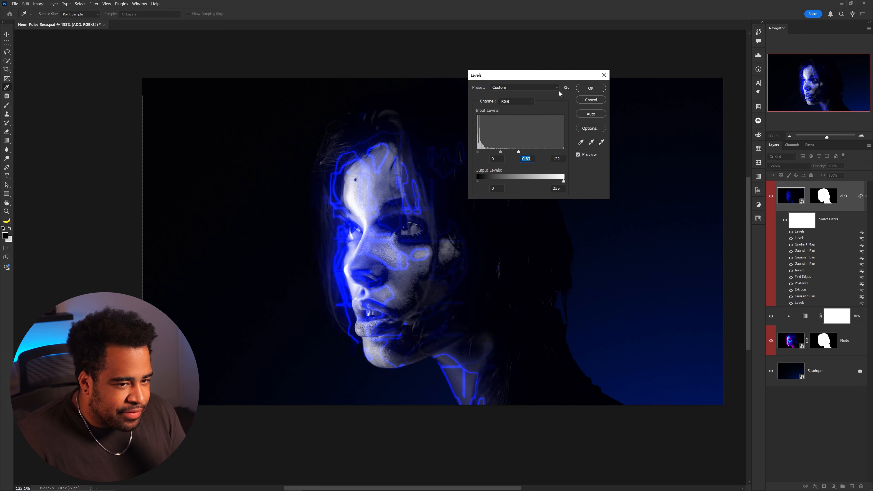
{"action": "left_click", "coordinate": [590, 88]}
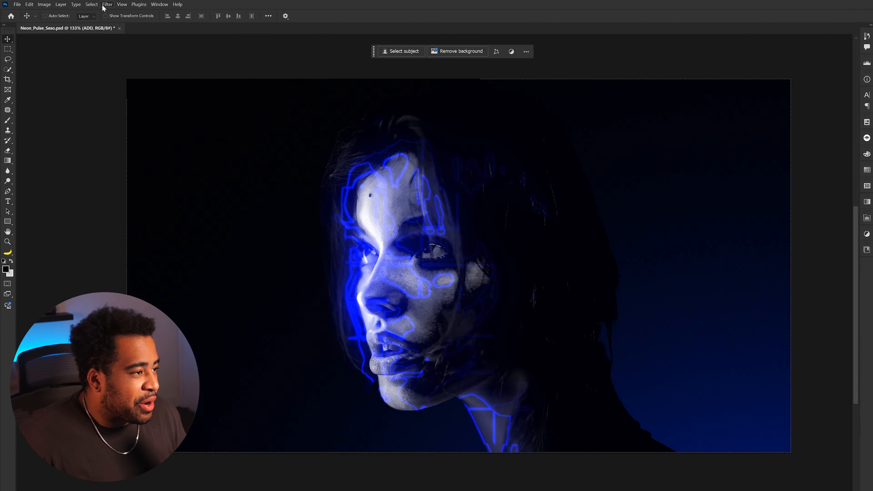
Step: Compare the Wind filter's methods on the ADD layer and apply it as Stagger from the right
{"action": "left_click", "coordinate": [94, 4]}
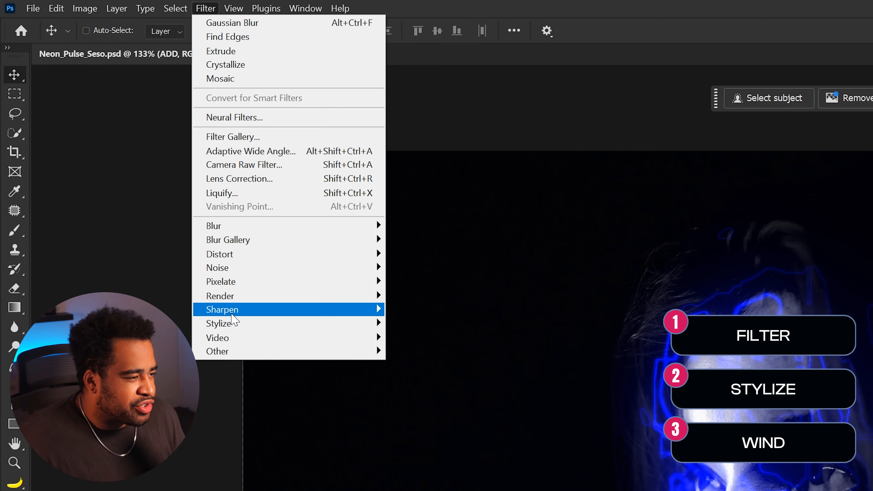
{"action": "mouse_move", "coordinate": [249, 322]}
{"action": "left_click", "coordinate": [416, 435]}
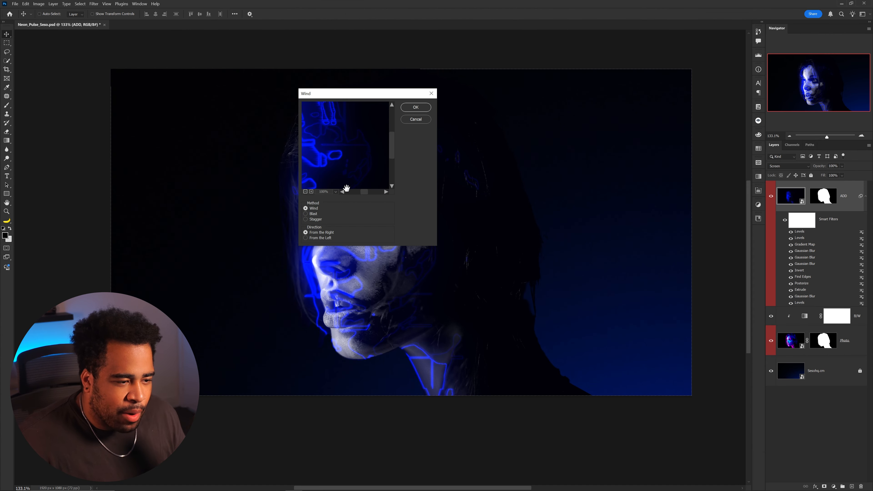
{"action": "left_click", "coordinate": [315, 220]}
{"action": "left_click_drag", "start_coordinate": [346, 98], "coordinate": [486, 109]}
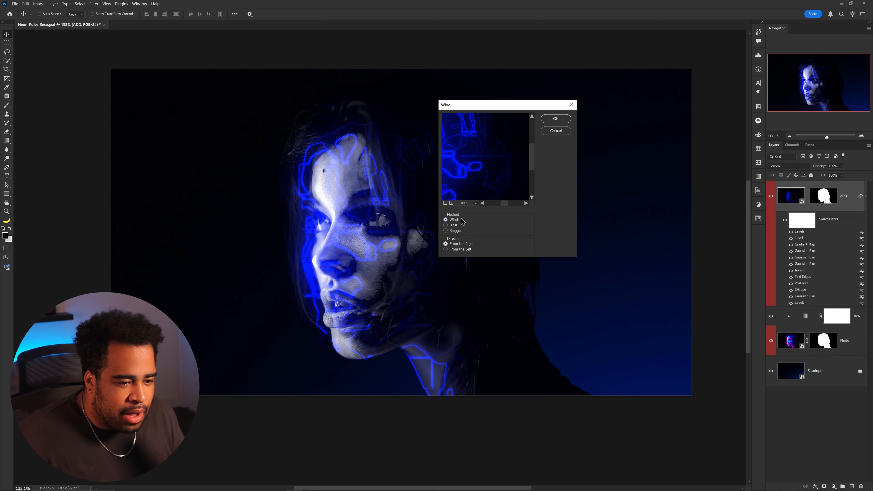
{"action": "left_click", "coordinate": [453, 231]}
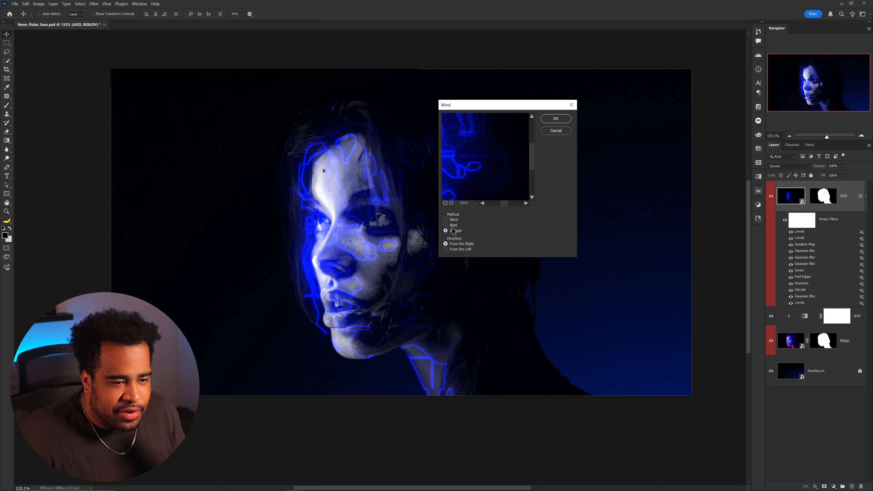
{"action": "key", "text": "Up"}
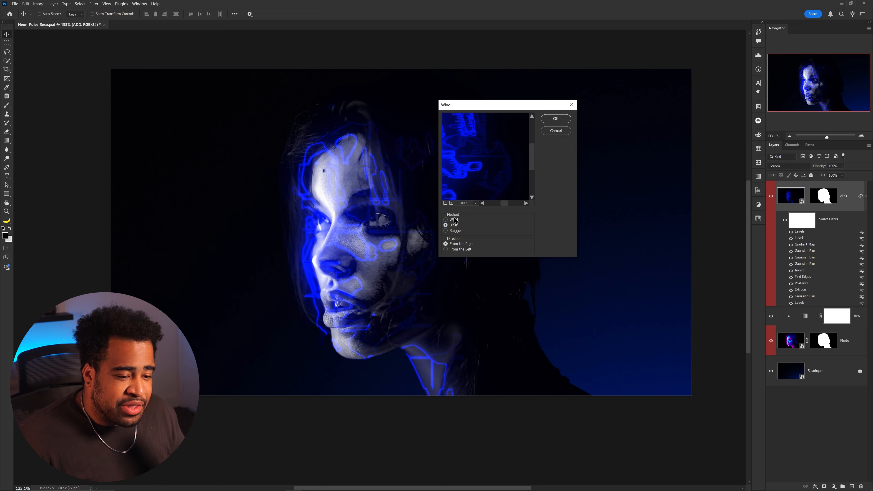
{"action": "key", "text": "Up"}
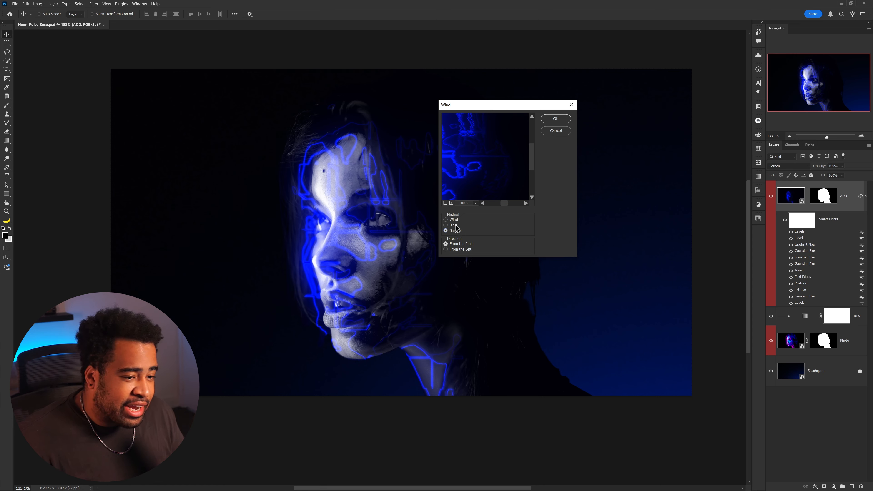
{"action": "left_click", "coordinate": [556, 118]}
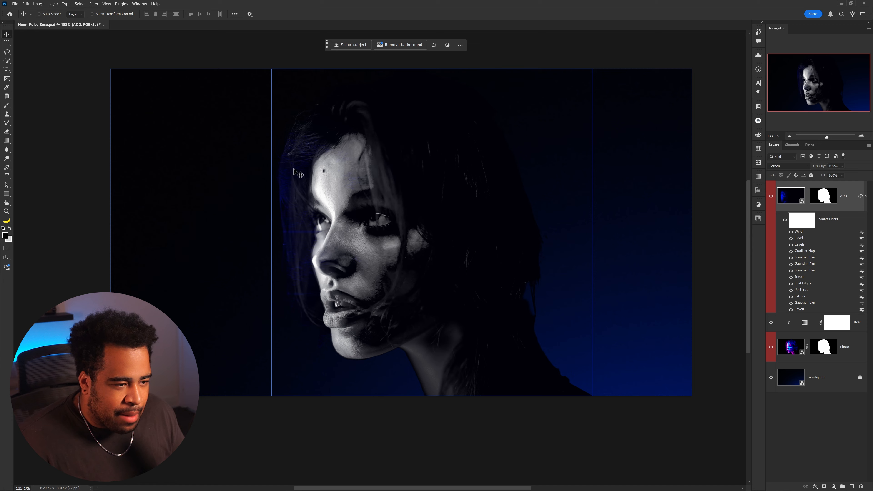
Step: Move the Wind smart filter directly below Find Edges and change its method to Wind
{"action": "left_click_drag", "start_coordinate": [798, 235], "coordinate": [805, 281]}
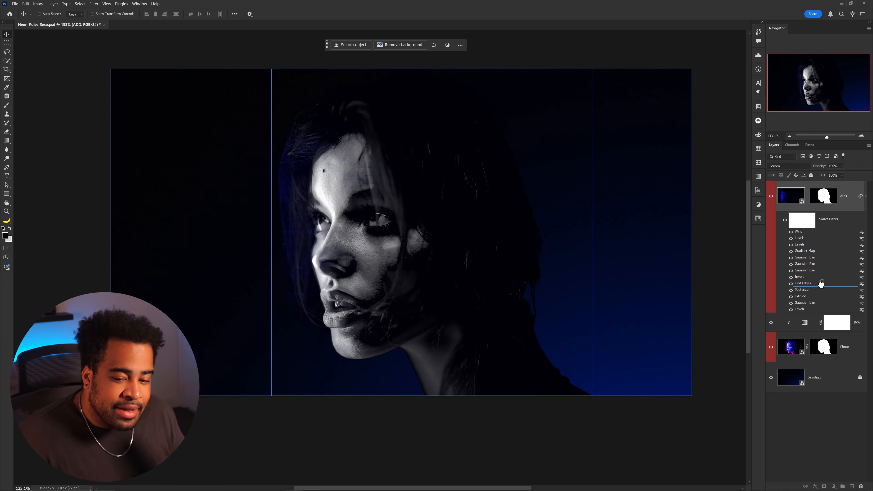
{"action": "left_click_drag", "start_coordinate": [821, 283], "coordinate": [822, 285]}
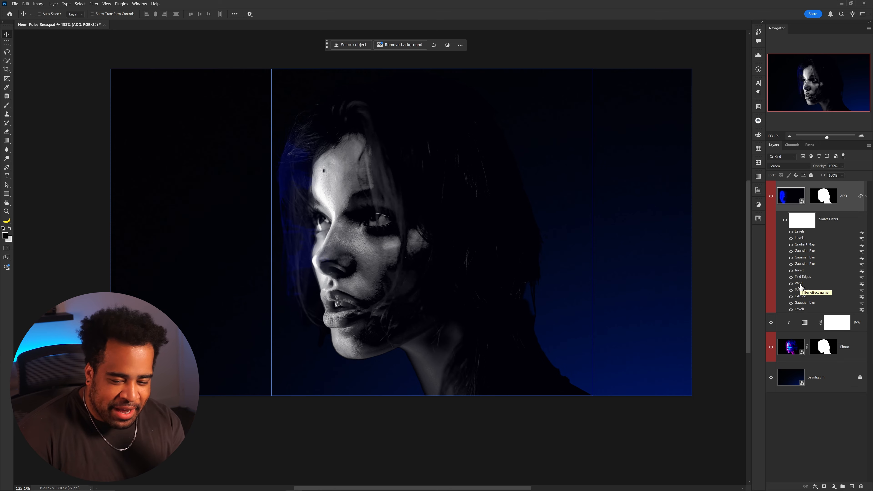
{"action": "double_click", "coordinate": [799, 283]}
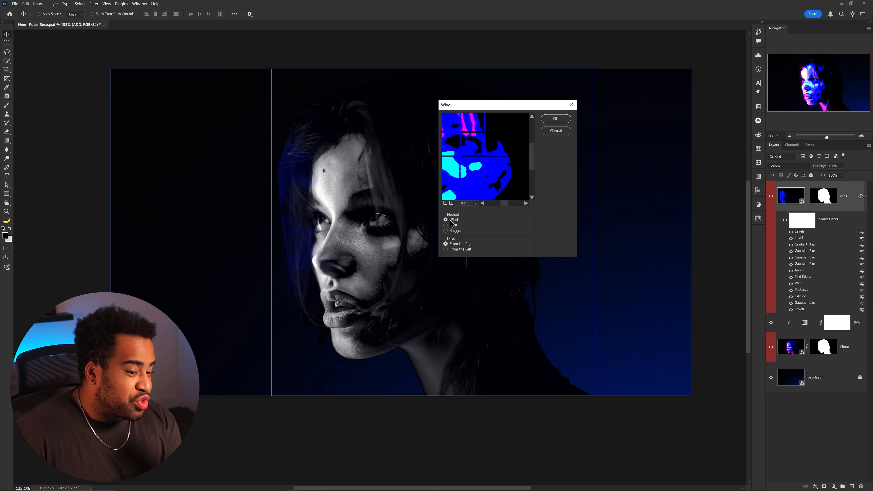
{"action": "left_click", "coordinate": [555, 118]}
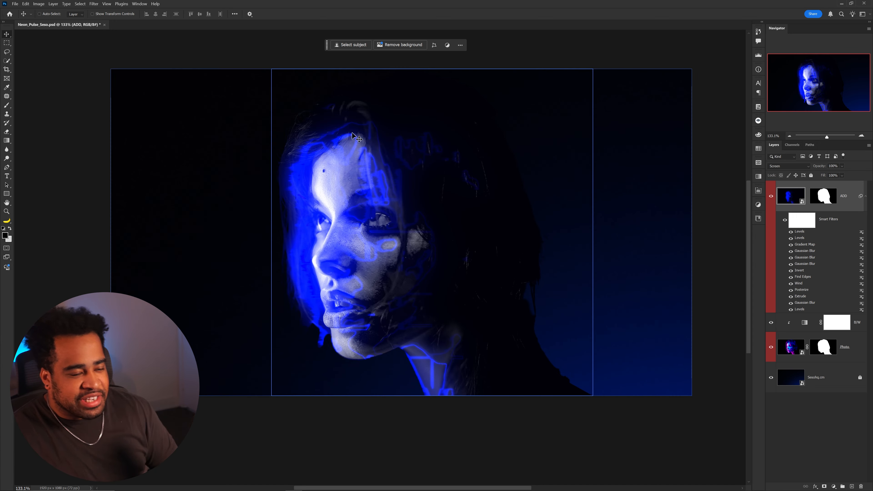
Step: Move the Wind smart filter below Posterize and hide it
{"action": "scroll", "coordinate": [315, 181], "scroll_direction": "up", "scroll_amount": 3}
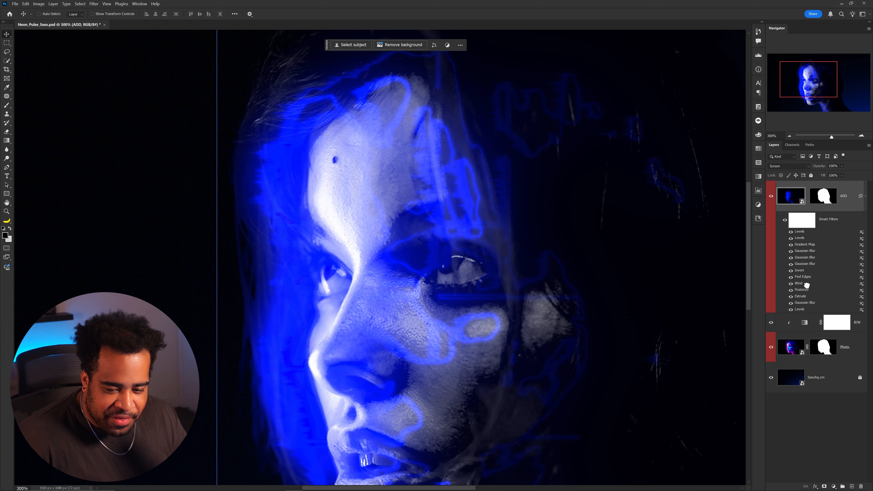
{"action": "left_click_drag", "start_coordinate": [807, 285], "coordinate": [810, 295]}
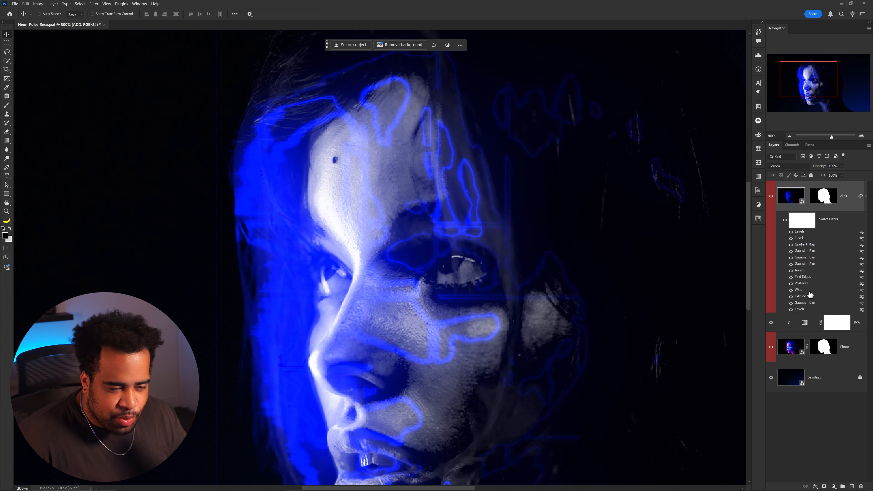
{"action": "scroll", "coordinate": [358, 179], "scroll_direction": "down", "scroll_amount": 1}
{"action": "key", "text": "ctrl+z"}
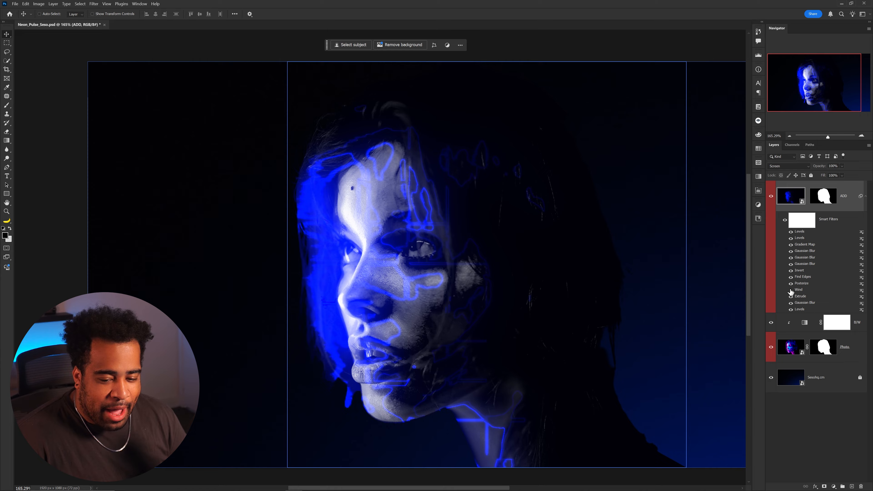
{"action": "left_click_drag", "start_coordinate": [799, 285], "coordinate": [803, 292]}
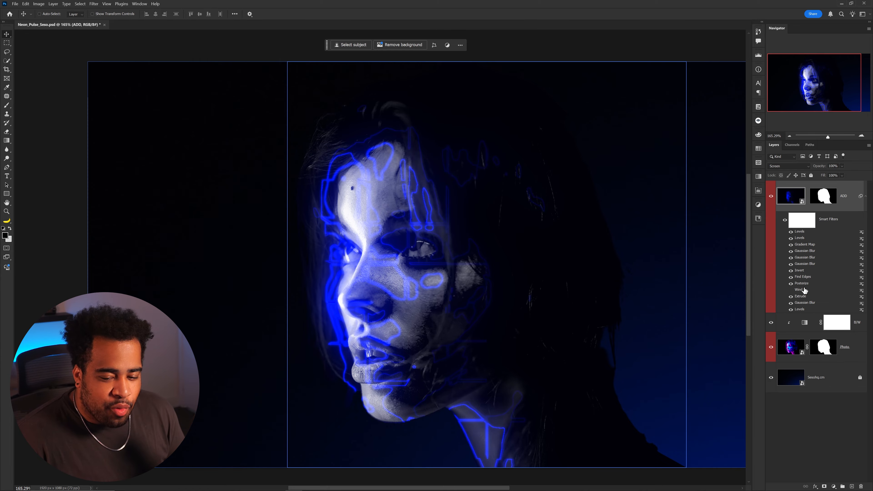
Step: Apply a Crystallize filter with a reduced cell size to the ADD layer and place it directly below Find Edges
{"action": "left_click", "coordinate": [95, 4]}
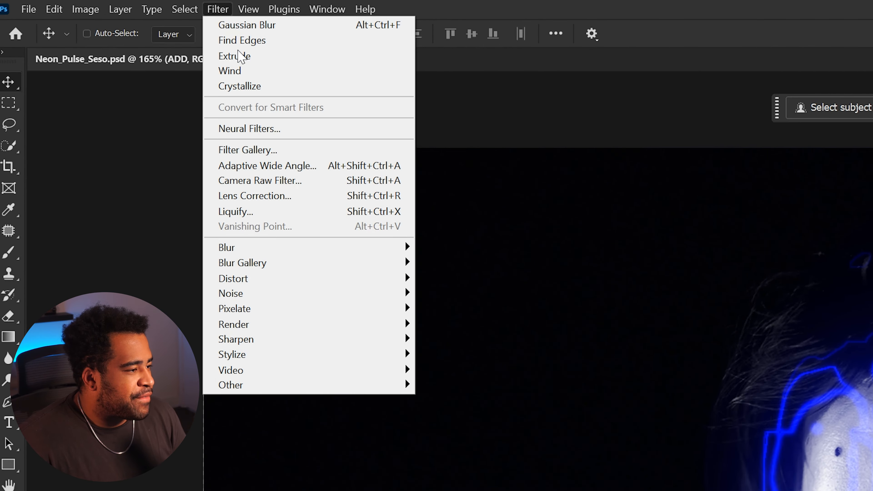
{"action": "mouse_move", "coordinate": [110, 129]}
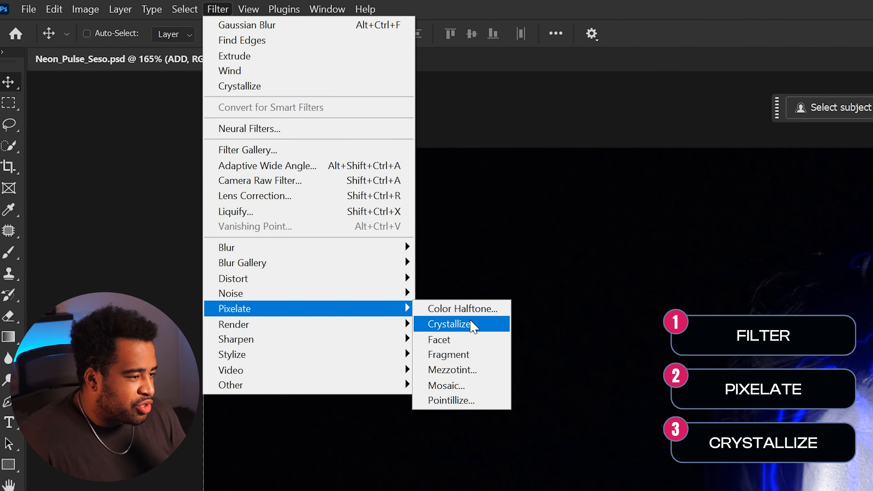
{"action": "left_click", "coordinate": [452, 324]}
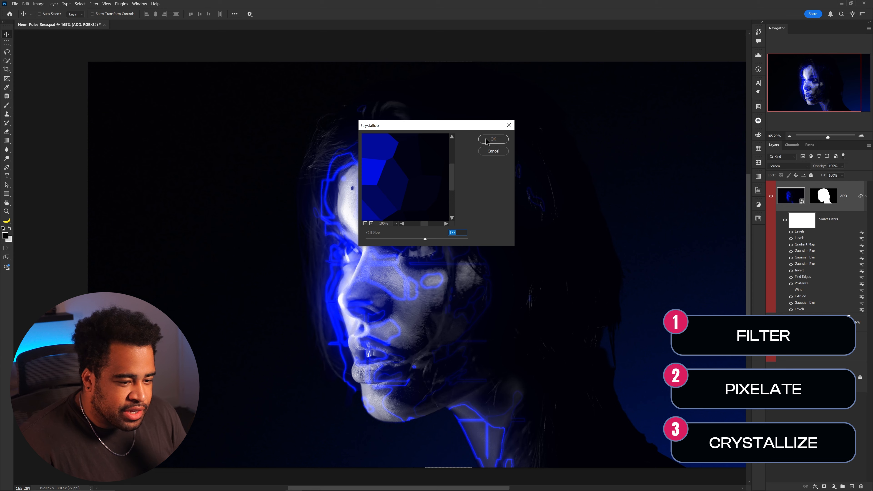
{"action": "left_click_drag", "start_coordinate": [425, 239], "coordinate": [395, 239]}
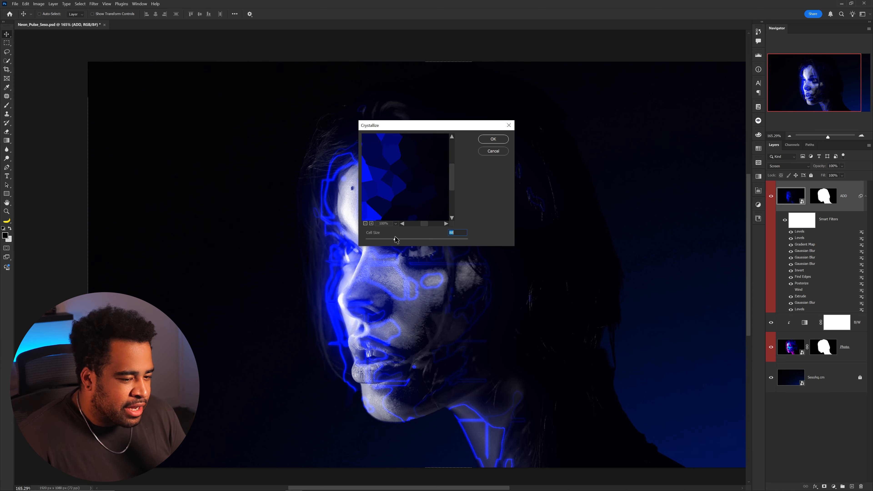
{"action": "left_click", "coordinate": [493, 139]}
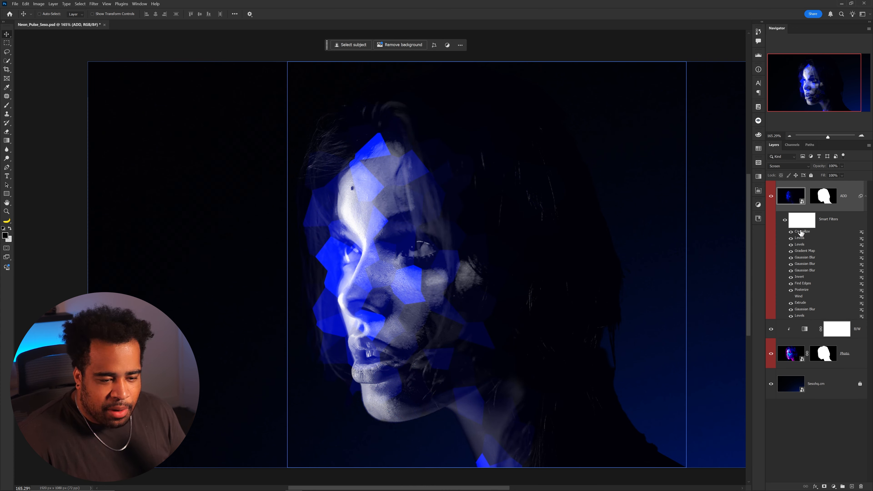
{"action": "left_click_drag", "start_coordinate": [835, 278], "coordinate": [806, 288]}
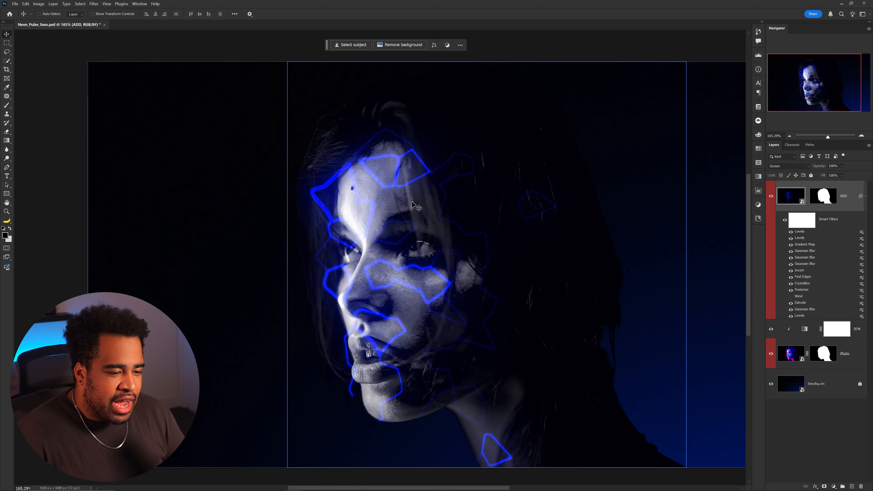
Step: Set the ADD layer's Posterize smart filter to 3 levels
{"action": "double_click", "coordinate": [806, 292]}
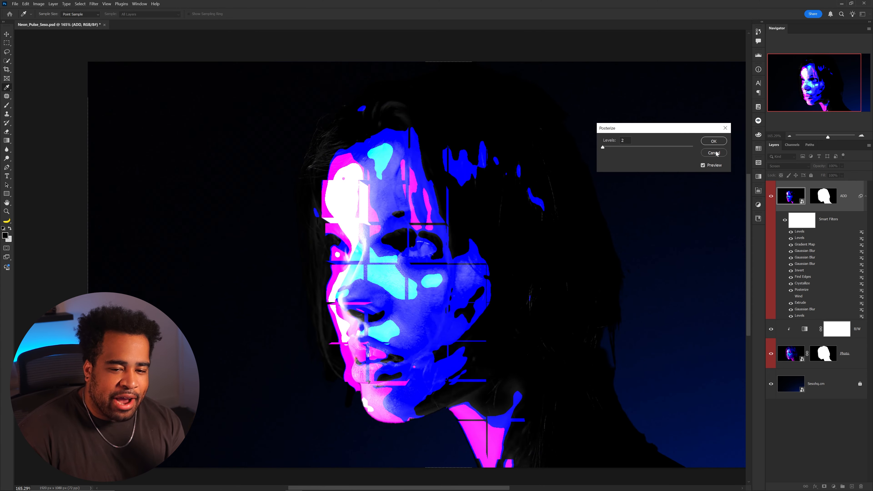
{"action": "left_click", "coordinate": [716, 153]}
{"action": "double_click", "coordinate": [805, 289]}
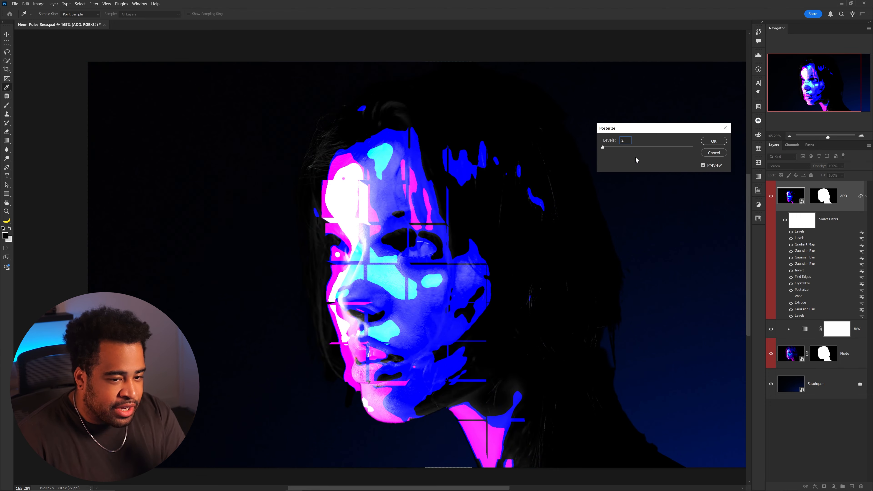
{"action": "key", "text": "Up"}
{"action": "left_click", "coordinate": [715, 142]}
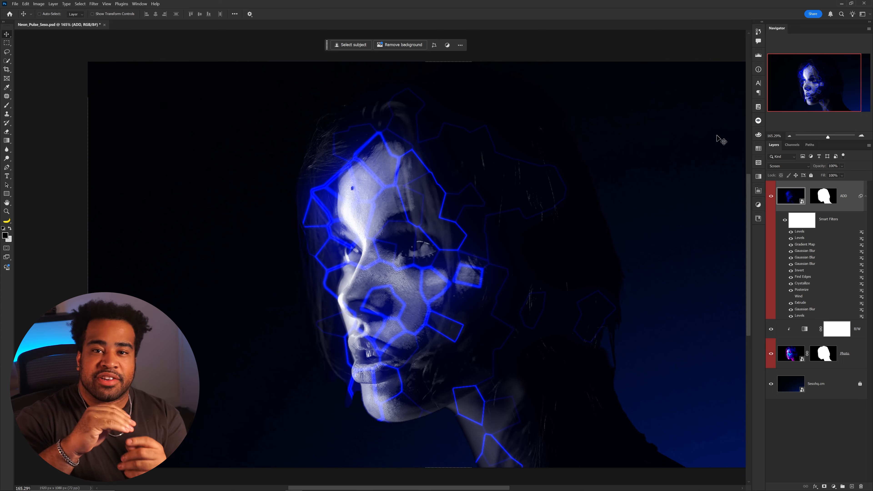
Step: Hide the Crystallize smart filter on the ADD layer
{"action": "key", "text": "ctrl+plus"}
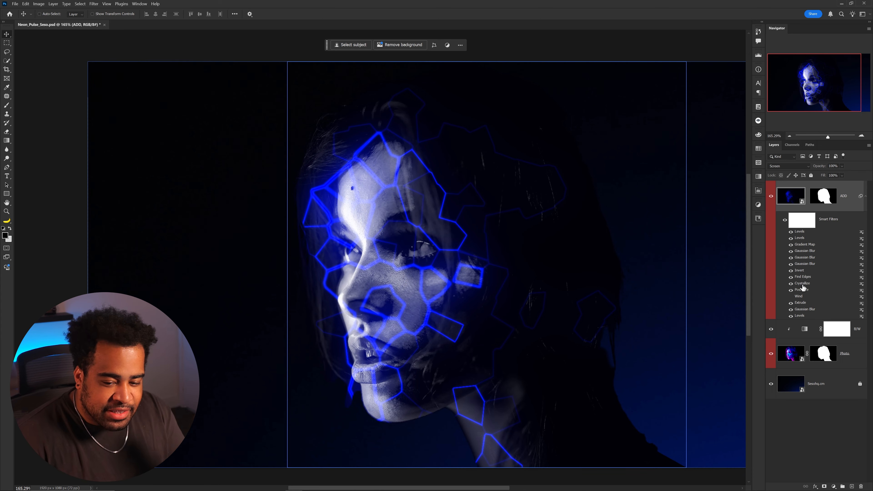
{"action": "left_click", "coordinate": [791, 284]}
{"action": "key", "text": "ctrl+minus"}
{"action": "left_click_drag", "start_coordinate": [585, 261], "coordinate": [504, 257]}
Step: Apply a Mosaic filter with cell size 19 to the ADD layer and place it between Crystallize and Posterize
{"action": "left_click", "coordinate": [93, 3]}
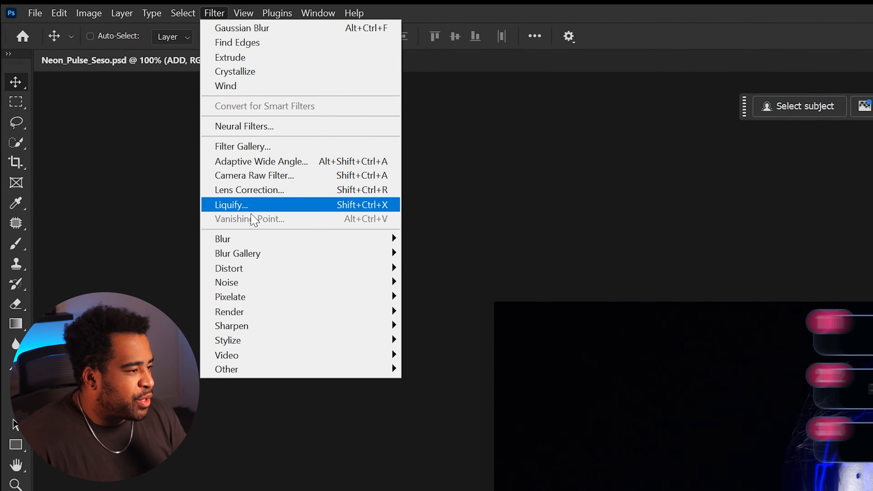
{"action": "mouse_move", "coordinate": [138, 128]}
{"action": "left_click", "coordinate": [462, 386]}
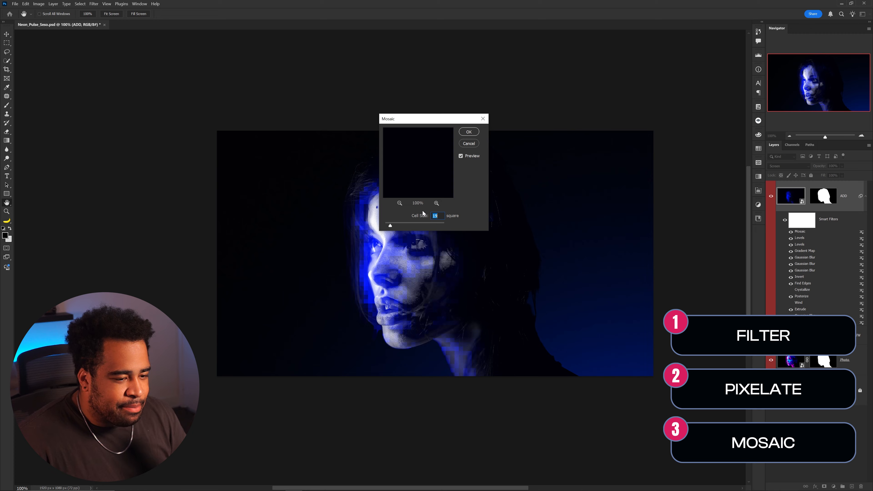
{"action": "left_click", "coordinate": [468, 133]}
{"action": "scroll", "coordinate": [401, 259], "scroll_direction": "up", "scroll_amount": 2}
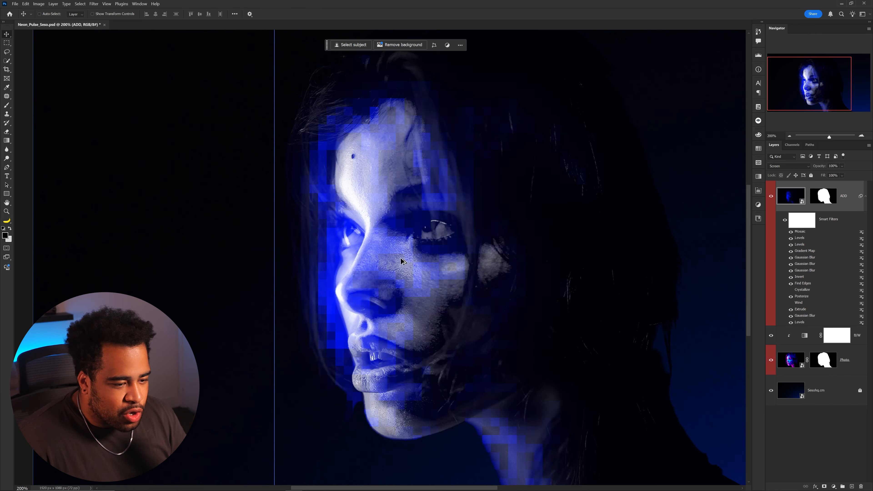
{"action": "scroll", "coordinate": [427, 242], "scroll_direction": "down", "scroll_amount": 2}
{"action": "scroll", "coordinate": [405, 241], "scroll_direction": "up", "scroll_amount": 2}
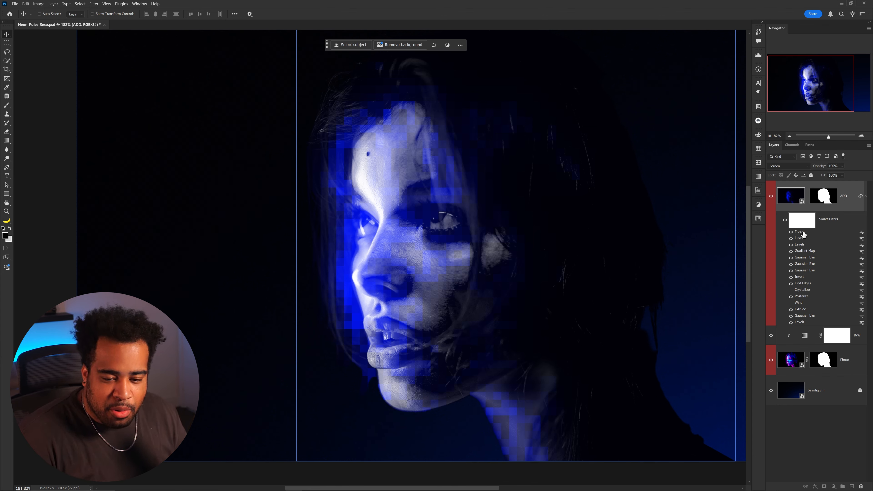
{"action": "left_click_drag", "start_coordinate": [803, 232], "coordinate": [811, 293]}
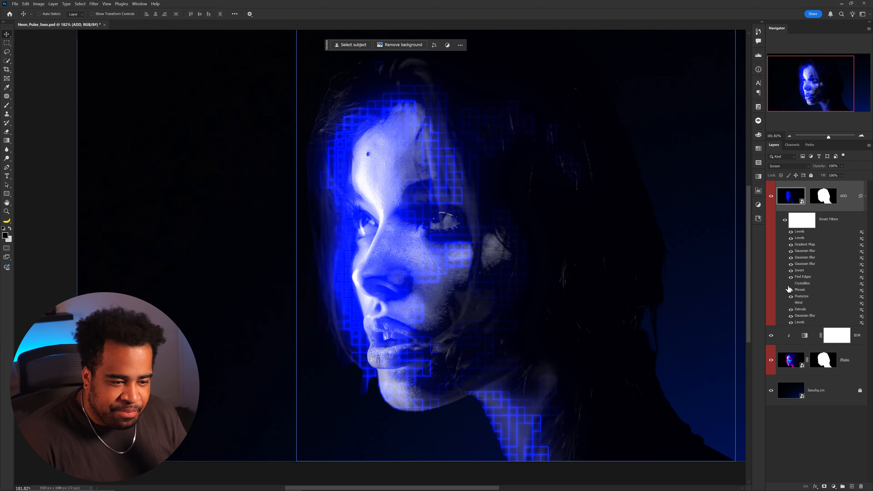
Step: Set the cell size of the ADD layer's Mosaic smart filter to 48
{"action": "double_click", "coordinate": [800, 290]}
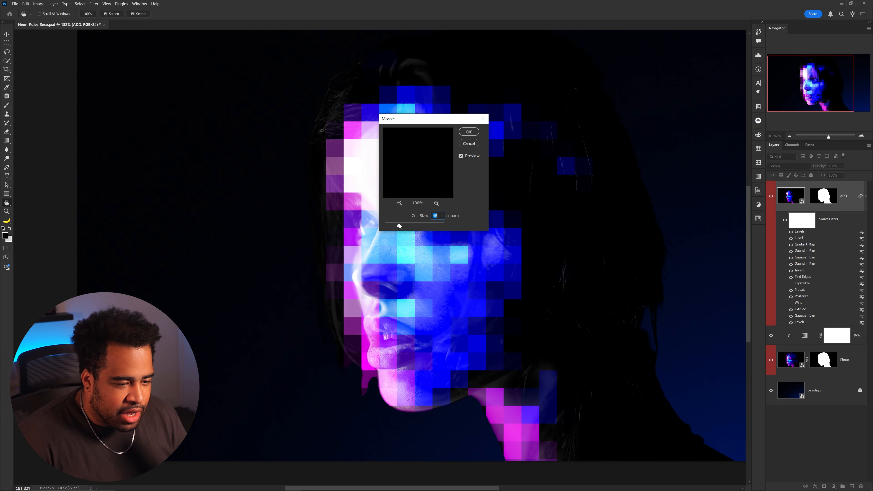
{"action": "left_click", "coordinate": [469, 131]}
{"action": "key", "text": "ctrl+plus"}
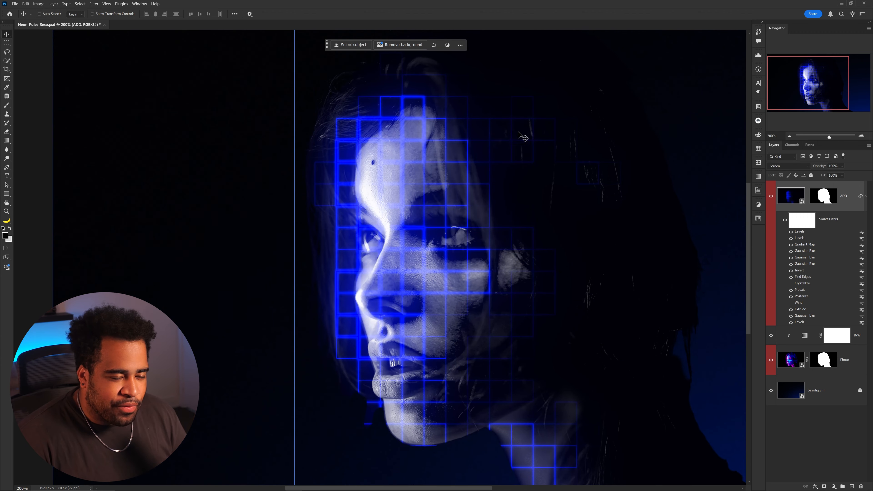
{"action": "key", "text": "ctrl+minus"}
Step: Reduce the ADD layer's Mosaic smart filter to a very small cell size and inspect the glow outlines up close
{"action": "double_click", "coordinate": [801, 290]}
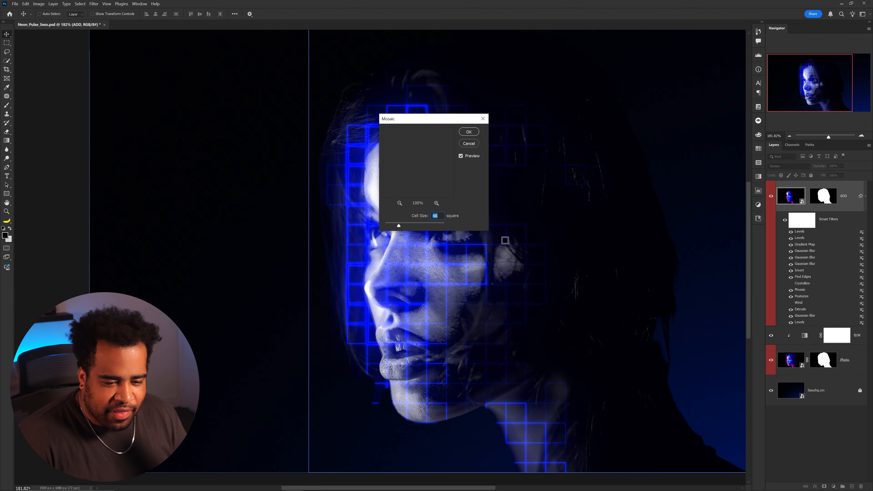
{"action": "mouse_move", "coordinate": [390, 224]}
{"action": "left_mouse_down"}
{"action": "mouse_move", "coordinate": [398, 225]}
{"action": "mouse_move", "coordinate": [385, 227]}
{"action": "left_mouse_up"}
{"action": "left_click", "coordinate": [470, 132]}
{"action": "key", "text": "ctrl+minus"}
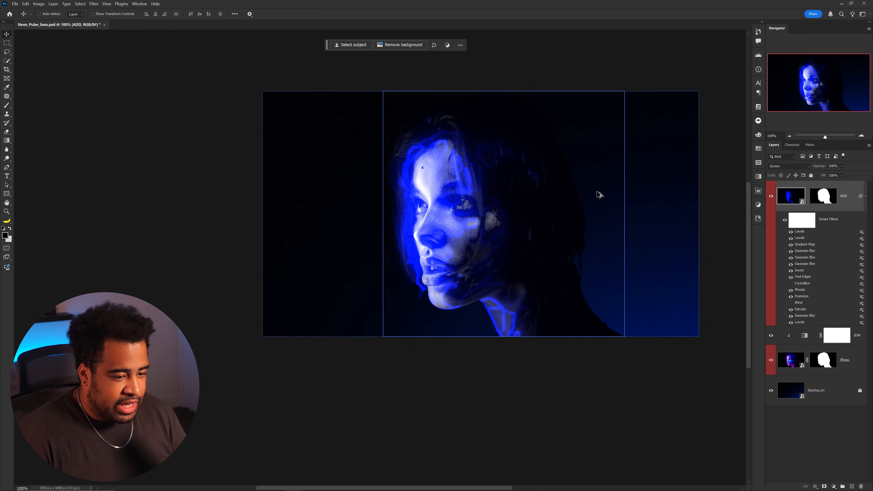
{"action": "left_click_drag", "start_coordinate": [585, 209], "coordinate": [653, 218]}
{"action": "scroll", "coordinate": [551, 182], "scroll_direction": "up", "scroll_amount": 3}
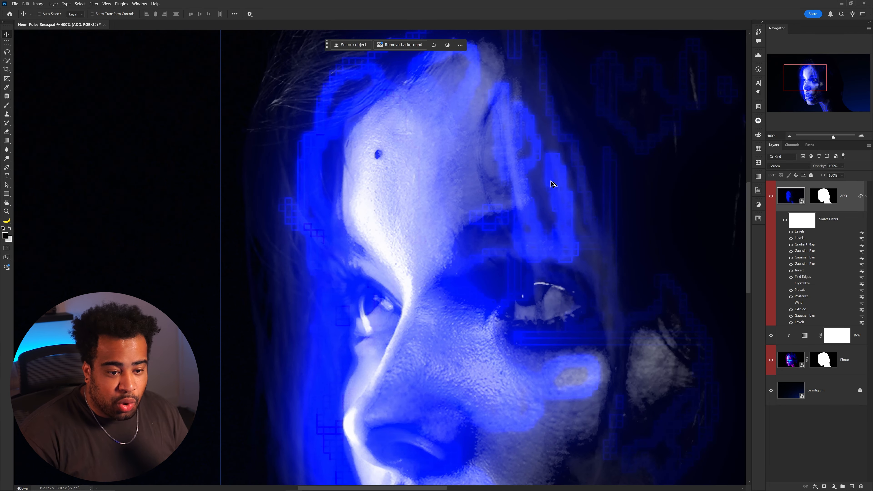
{"action": "scroll", "coordinate": [551, 182], "scroll_direction": "down", "scroll_amount": 1}
{"action": "scroll", "coordinate": [552, 182], "scroll_direction": "down", "scroll_amount": 1}
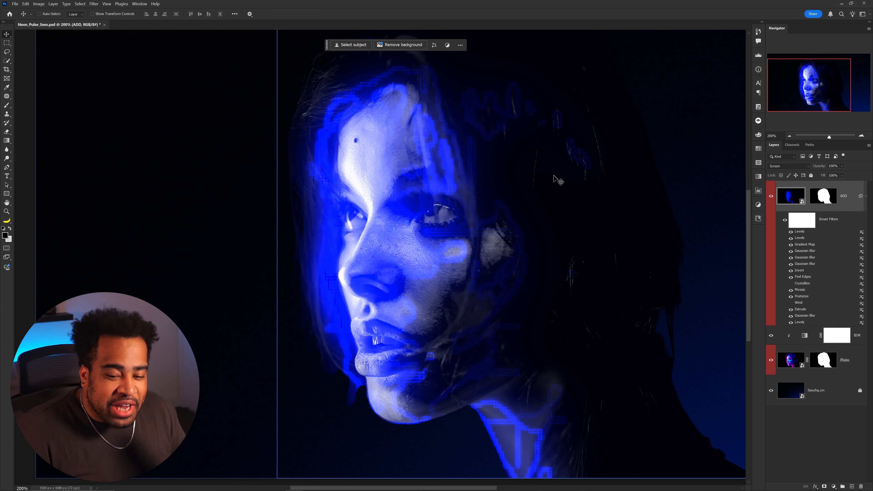
Step: Open the gradient of the ADD layer's Gradient Map smart filter for editing
{"action": "left_click_drag", "start_coordinate": [677, 273], "coordinate": [659, 277]}
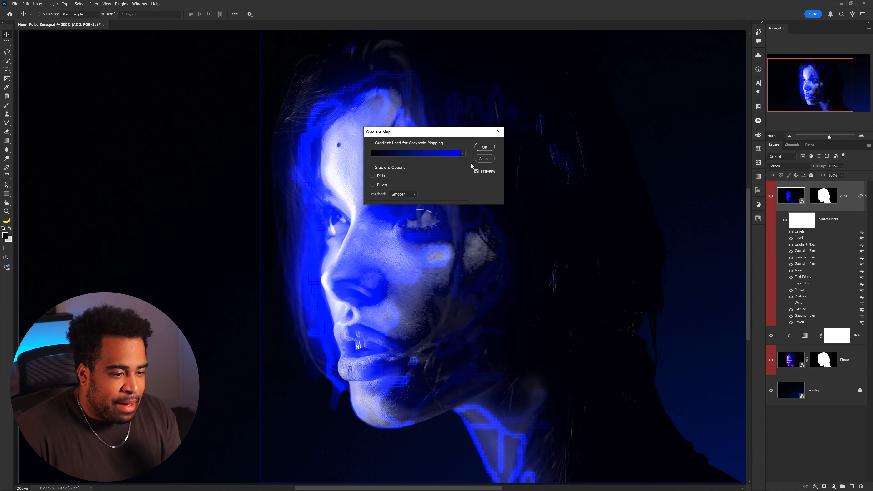
{"action": "left_click", "coordinate": [422, 154]}
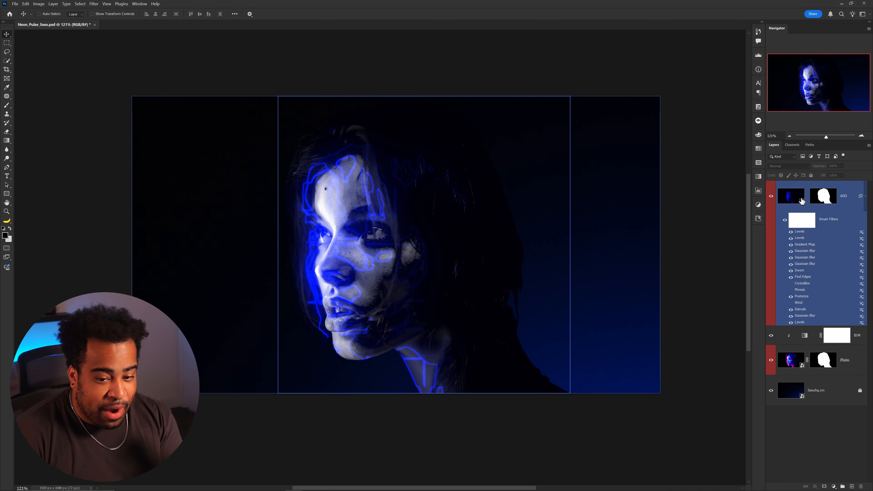
Step: Add a Gradient Map adjustment layer above the portrait inside the ADD layer's smart object, then save it and return to Neon_Pulse_Seso.psd
{"action": "double_click", "coordinate": [802, 202]}
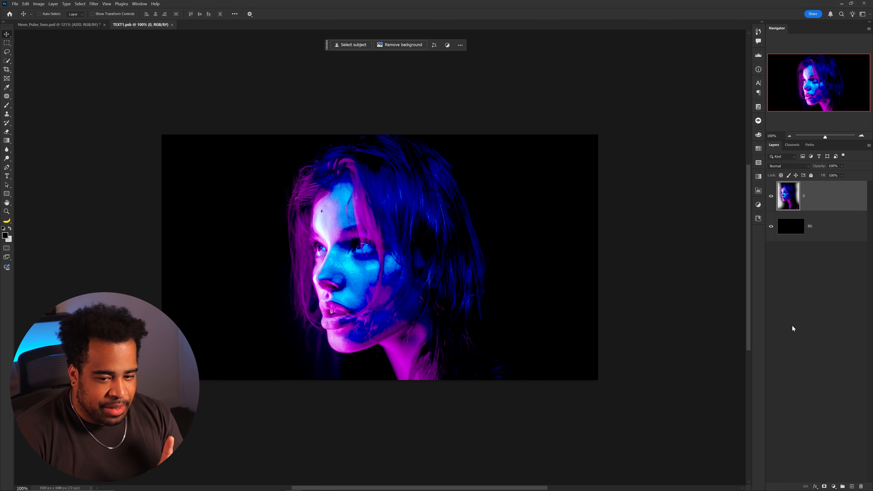
{"action": "left_click", "coordinate": [833, 486]}
{"action": "left_click", "coordinate": [833, 476]}
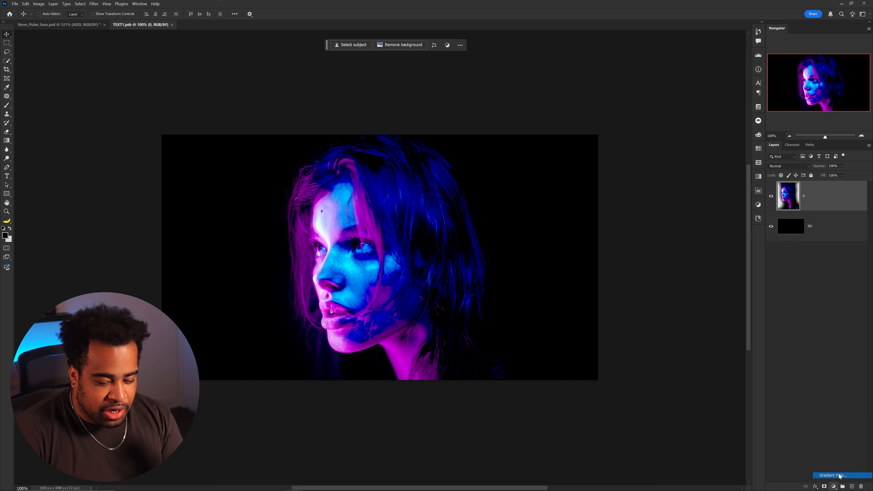
{"action": "key", "text": "ctrl+s"}
{"action": "key", "text": "ctrl+Tab"}
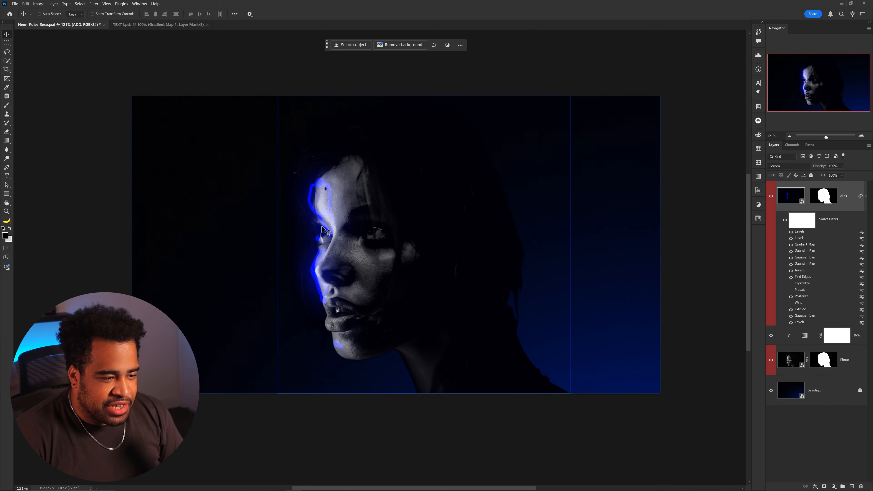
Step: Raise the number of levels in the ADD layer's Posterize smart filter step by step from 2
{"action": "scroll", "coordinate": [325, 225], "scroll_direction": "up", "scroll_amount": 2}
{"action": "scroll", "coordinate": [330, 207], "scroll_direction": "down", "scroll_amount": 1}
{"action": "scroll", "coordinate": [334, 207], "scroll_direction": "down", "scroll_amount": 1}
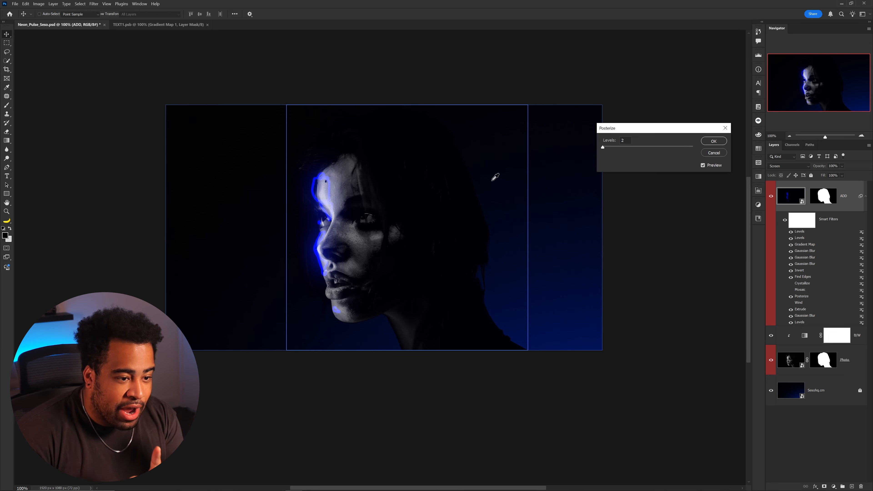
{"action": "key", "text": "Up"}
{"action": "key", "text": "Up"}
{"action": "key", "text": "Up"}
{"action": "key", "text": "Up"}
{"action": "key", "text": "Up"}
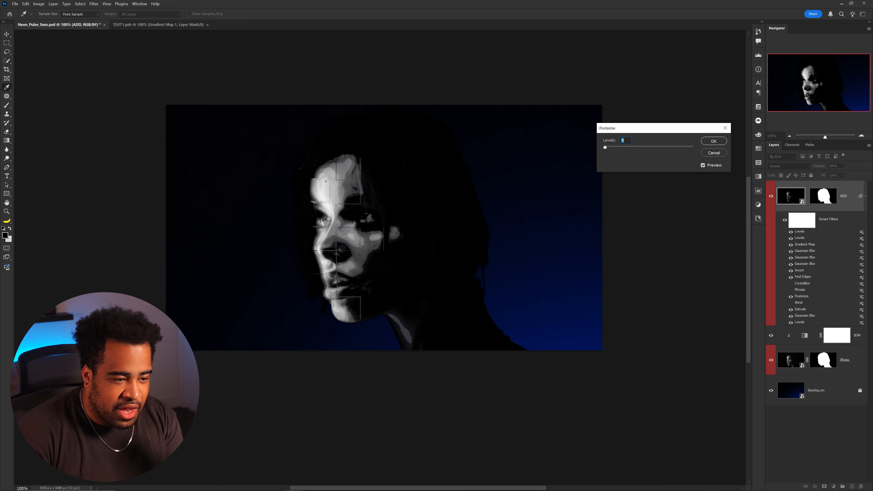